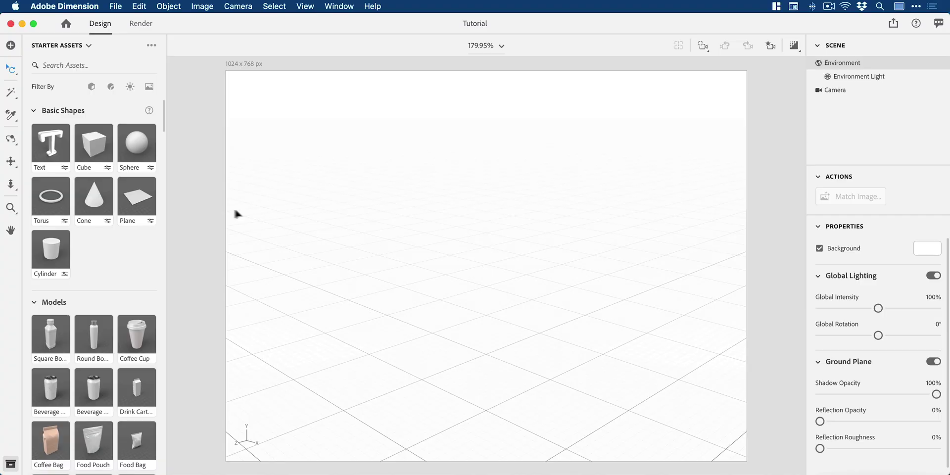
# Step: Try adding a plane and then a cloth backdrop, removing each one again
pyautogui.click(140, 194)
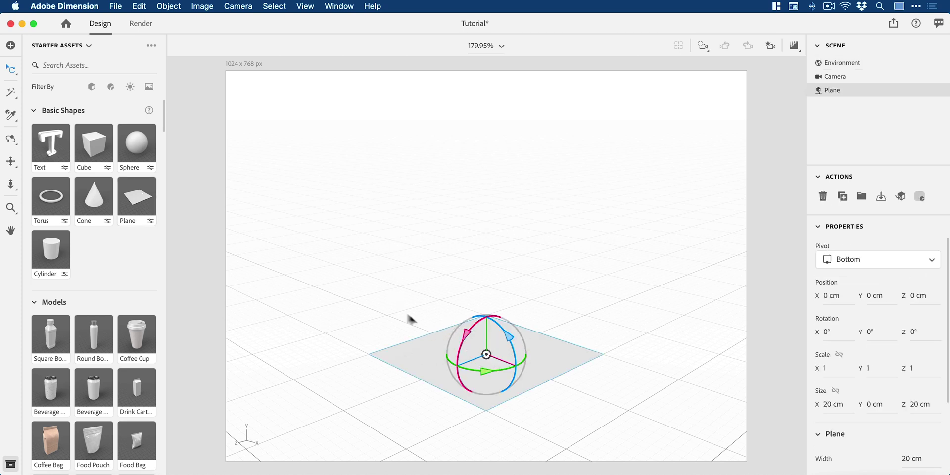
pyautogui.click(467, 342)
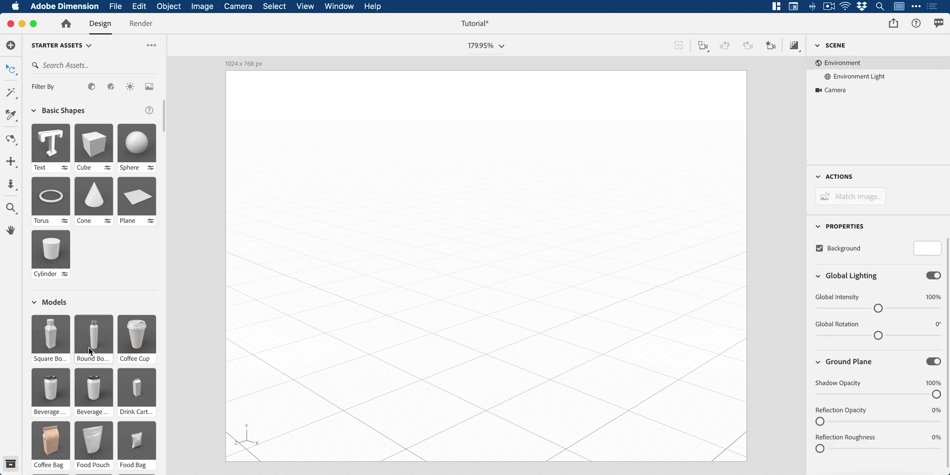
pyautogui.scroll(-10, 92, 349)
pyautogui.scroll(-12, 89, 351)
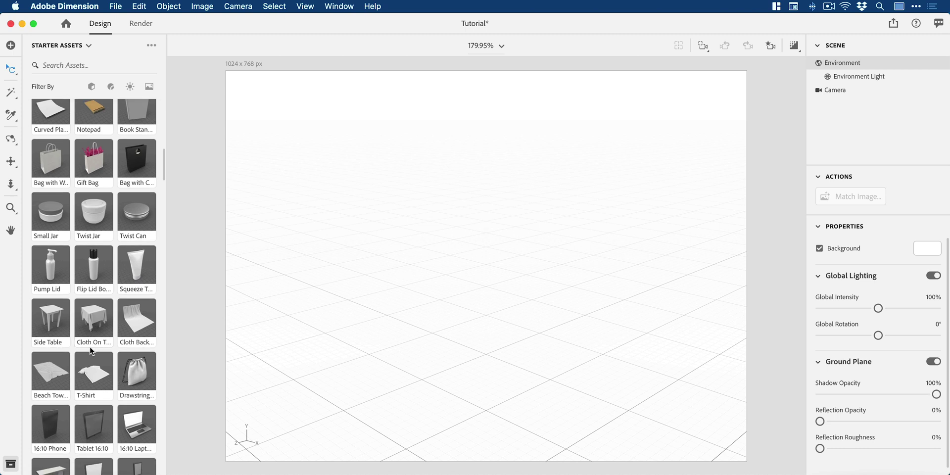
pyautogui.click(135, 322)
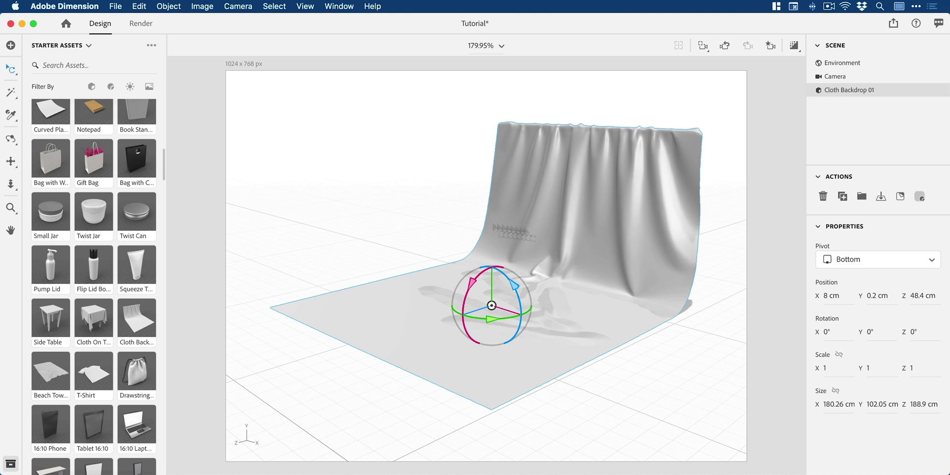
pyautogui.press('Delete')
pyautogui.scroll(-5, 119, 298)
pyautogui.scroll(-6, 119, 299)
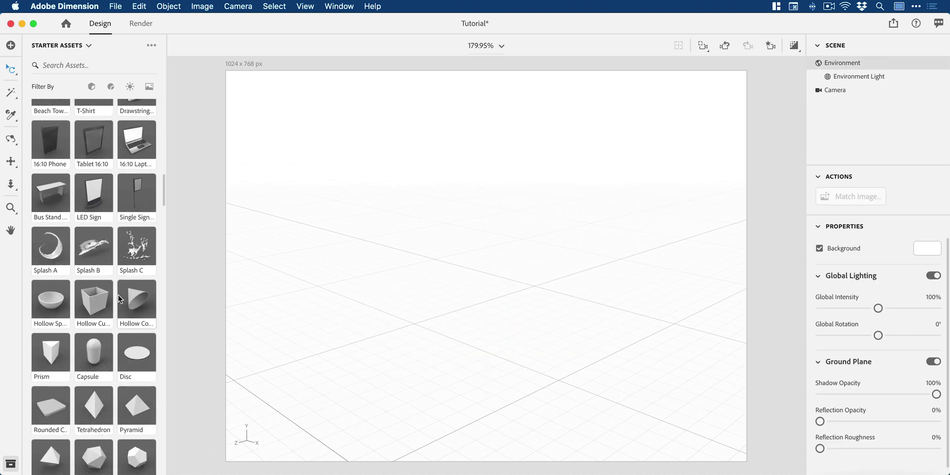
pyautogui.scroll(-1, 90, 284)
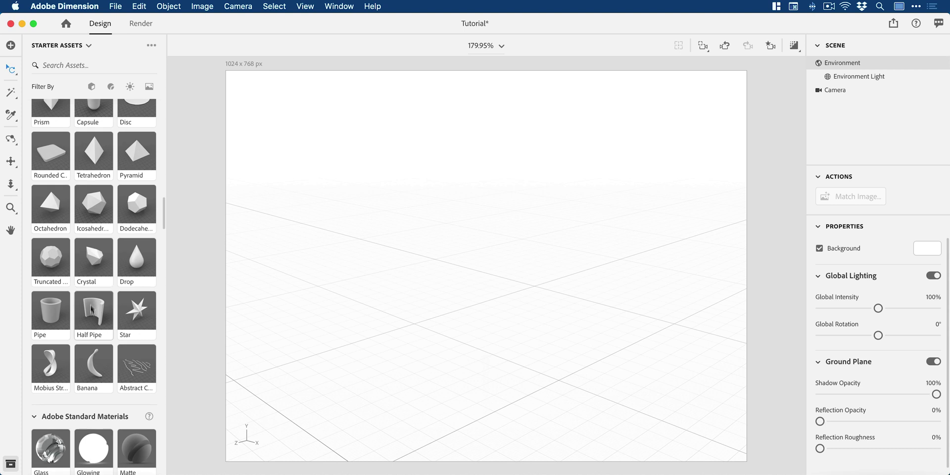
# Step: Add the Half Pipe shape, scale and frame it, then delete it
pyautogui.click(93, 331)
pyautogui.press('s')
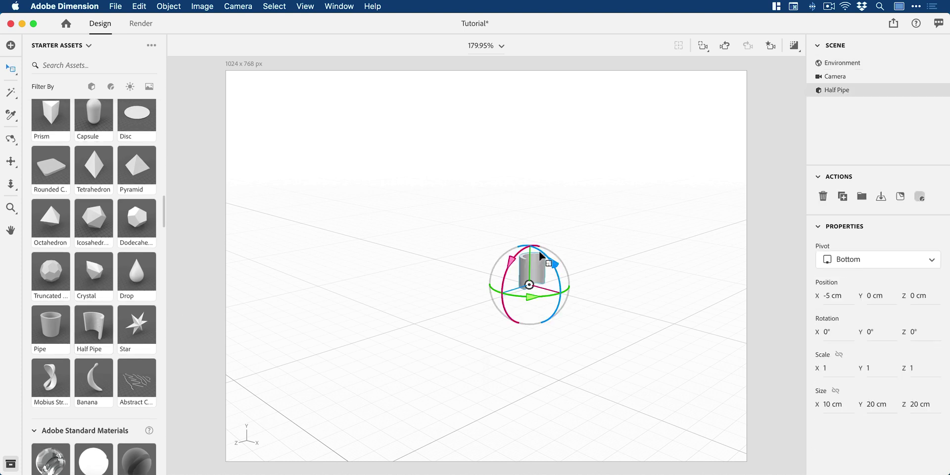
pyautogui.press('f')
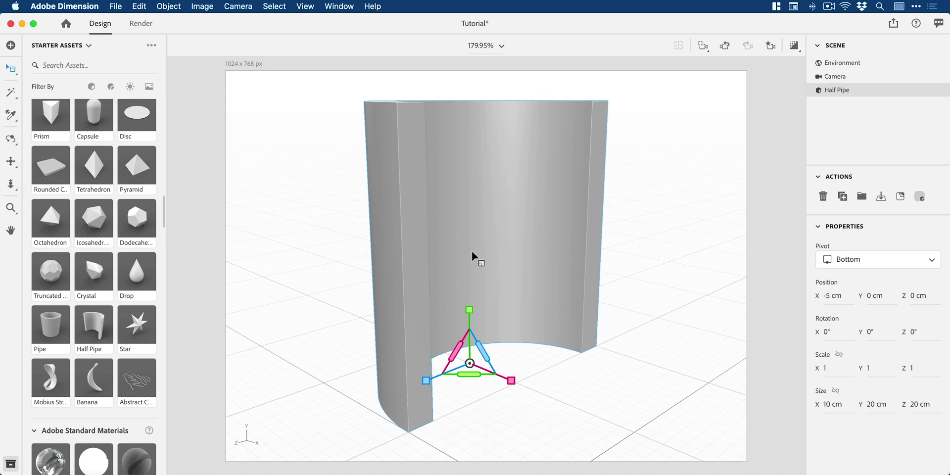
pyautogui.press('v')
pyautogui.press('Delete')
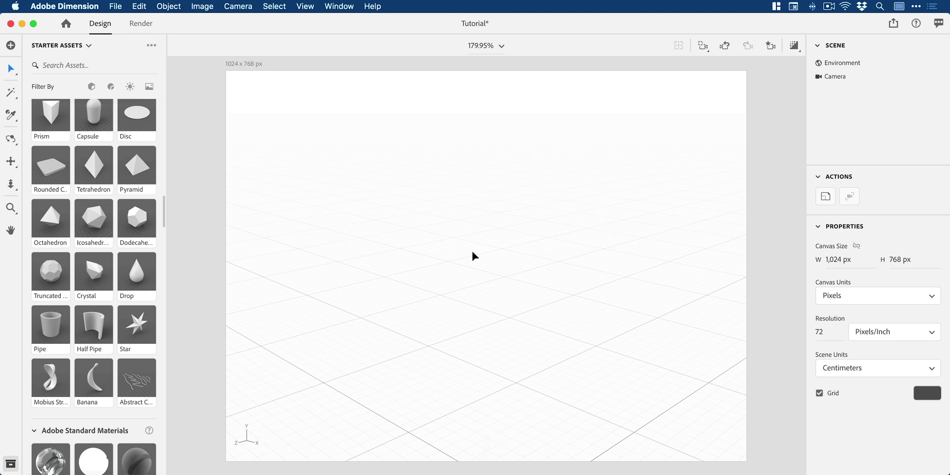
# Step: In Blender, hide the Camera and Light in the viewport and select the Cube
pyautogui.press('super+Tab')
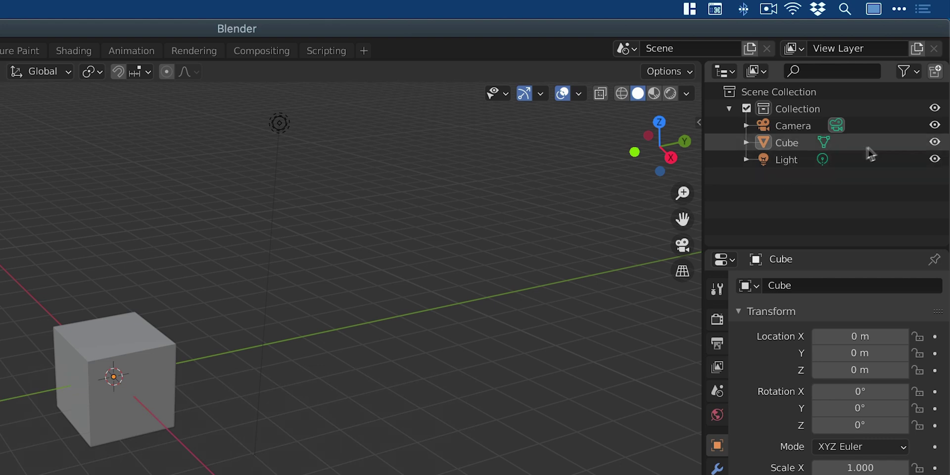
pyautogui.click(934, 125)
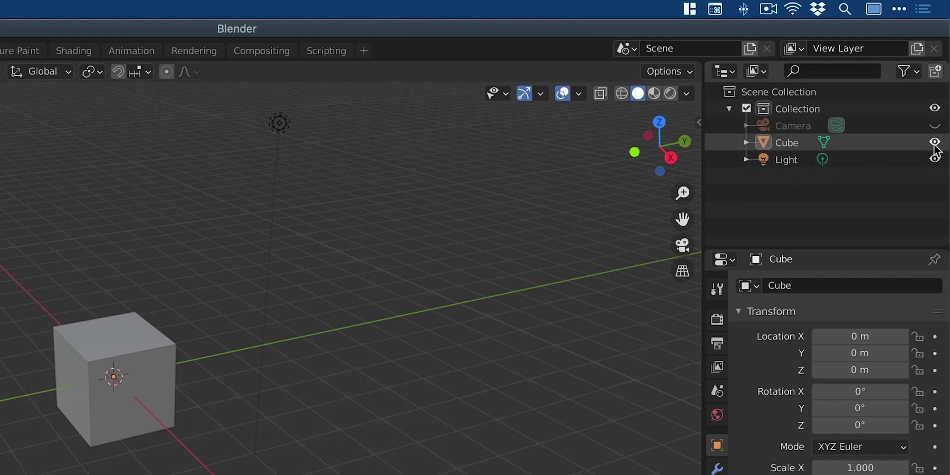
pyautogui.click(935, 159)
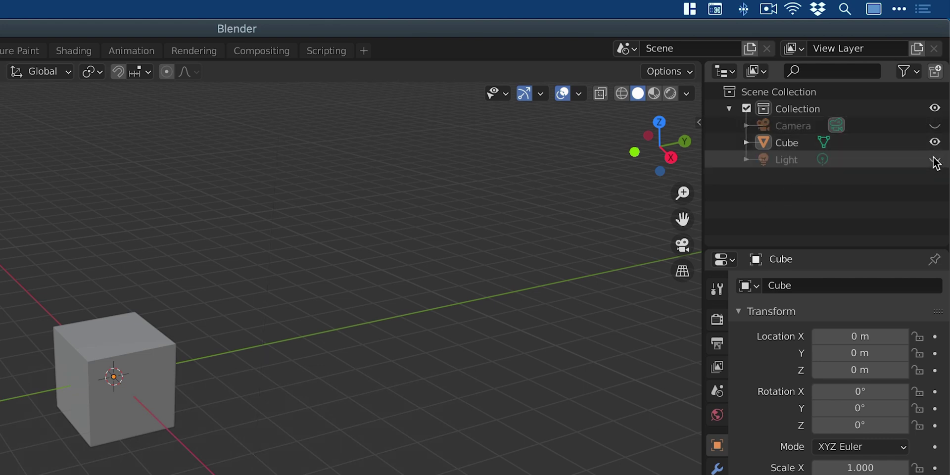
pyautogui.click(807, 143)
# Step: Delete the default Cube from its context menu and orbit around the empty grid
pyautogui.rightClick(148, 414)
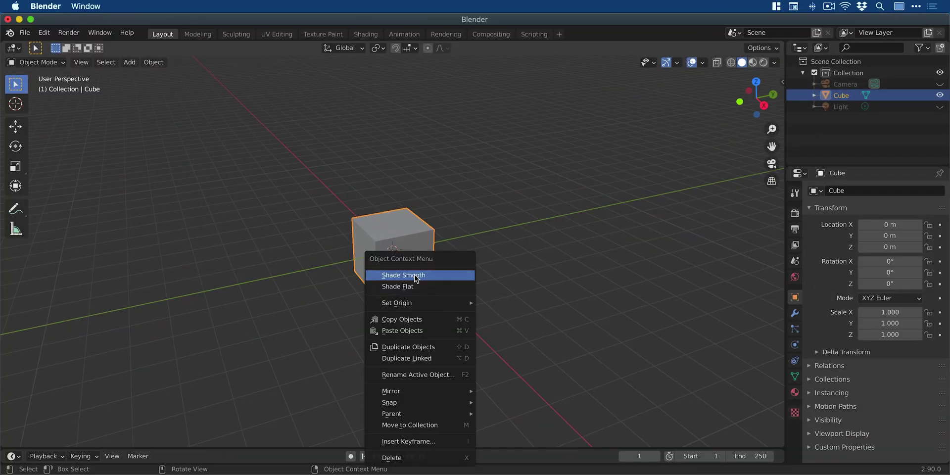
pyautogui.click(413, 457)
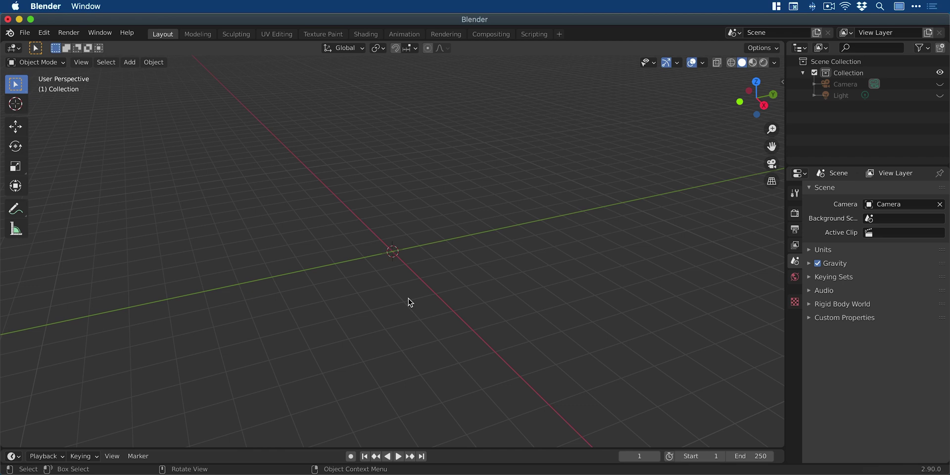
pyautogui.hscroll(5, 410, 302)
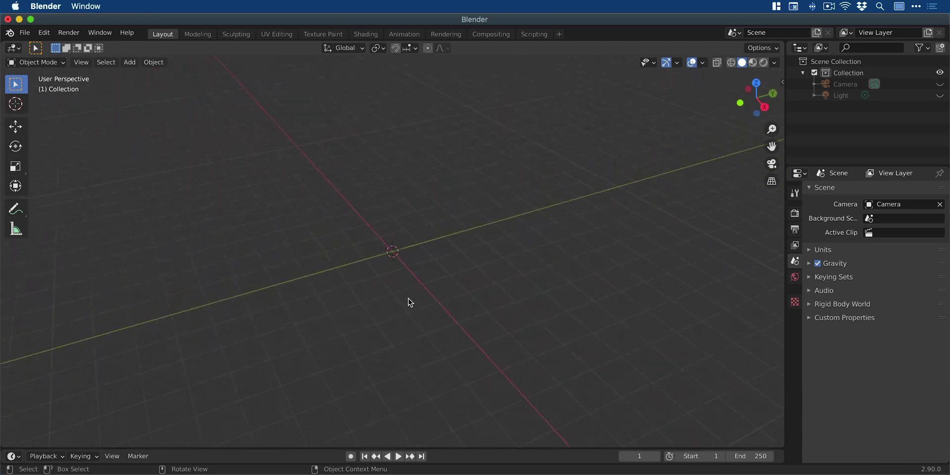
pyautogui.hscroll(5, 409, 298)
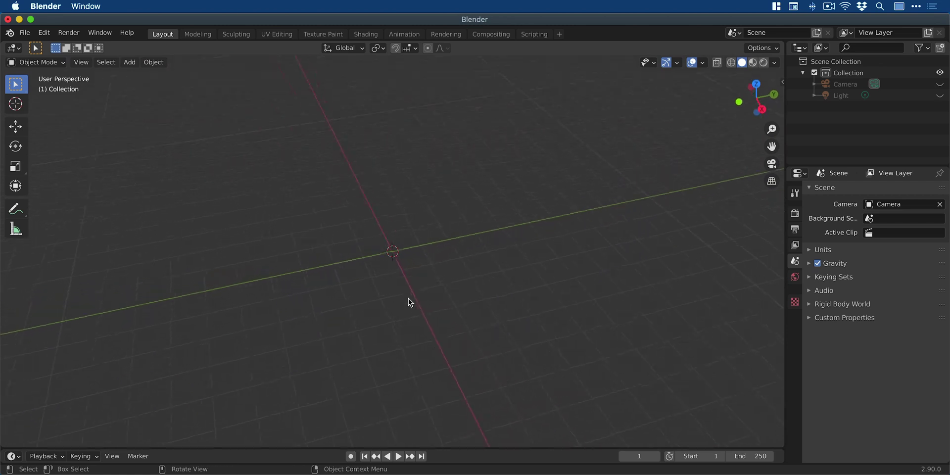
pyautogui.hscroll(-5, 409, 300)
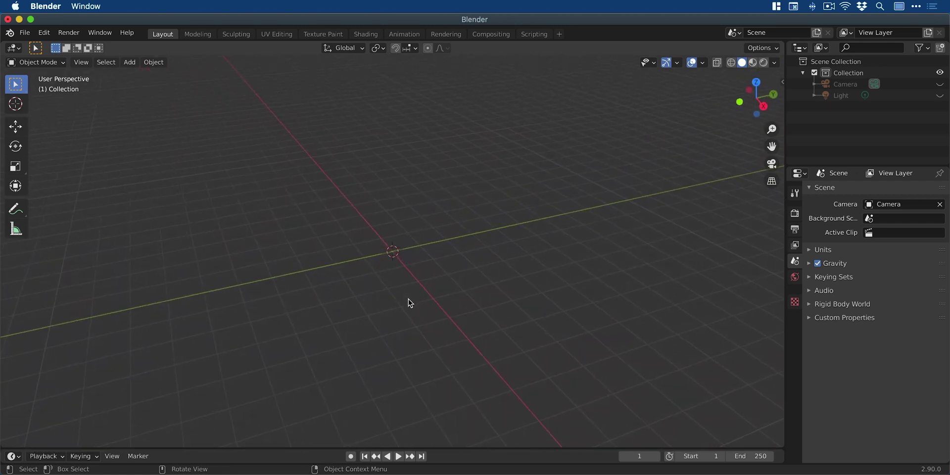
pyautogui.hscroll(-2, 409, 302)
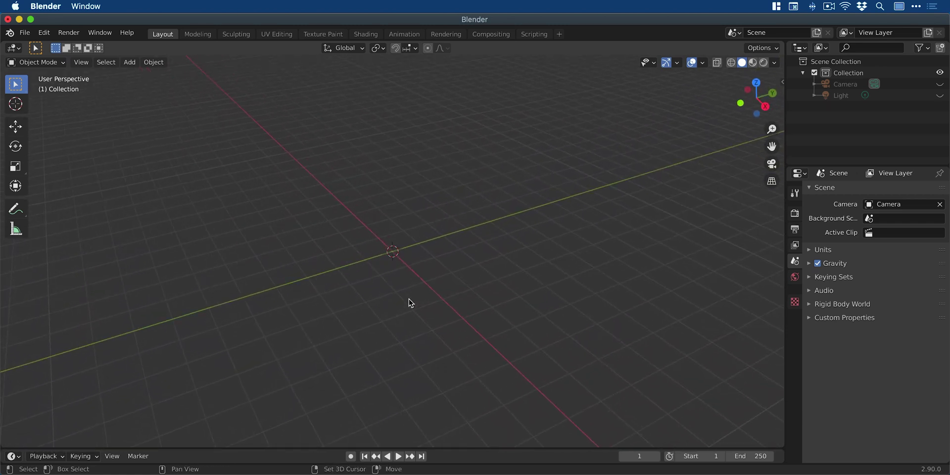
pyautogui.keyDown('shift'); pyautogui.hscroll(3, 409, 299); pyautogui.keyUp('shift')
pyautogui.hscroll(-5, 409, 301)
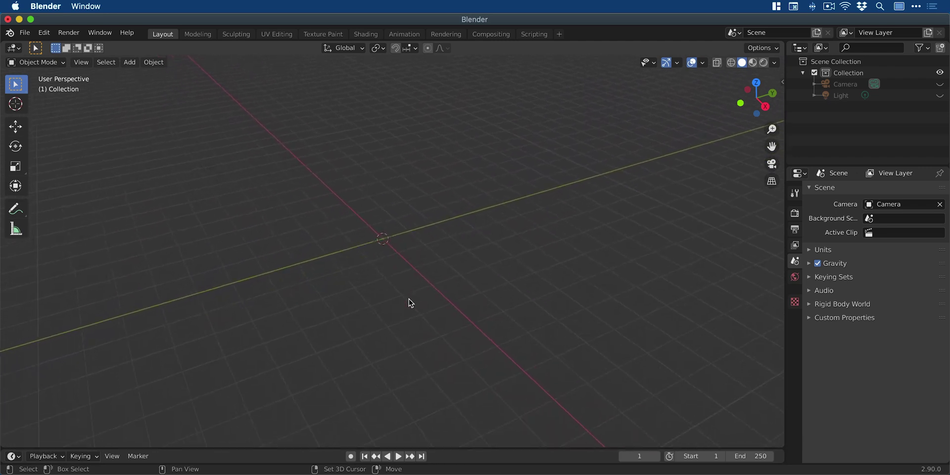
pyautogui.keyDown('shift'); pyautogui.scroll(-2, 409, 303); pyautogui.keyUp('shift')
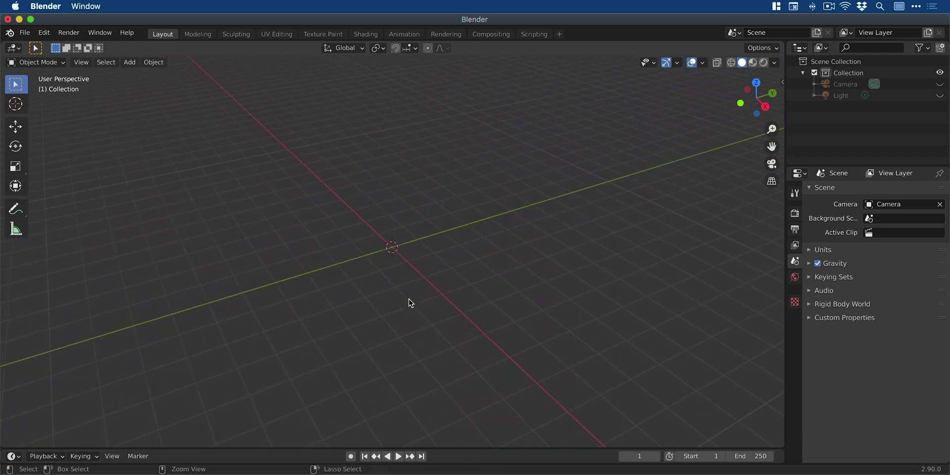
pyautogui.keyDown('ctrl'); pyautogui.scroll(3, 409, 303); pyautogui.keyUp('ctrl')
pyautogui.keyDown('ctrl'); pyautogui.scroll(2, 410, 303); pyautogui.keyUp('ctrl')
# Step: Add a Plane mesh at the origin and scale it uniformly to about 4.93
pyautogui.hotkey('shift', 'a')
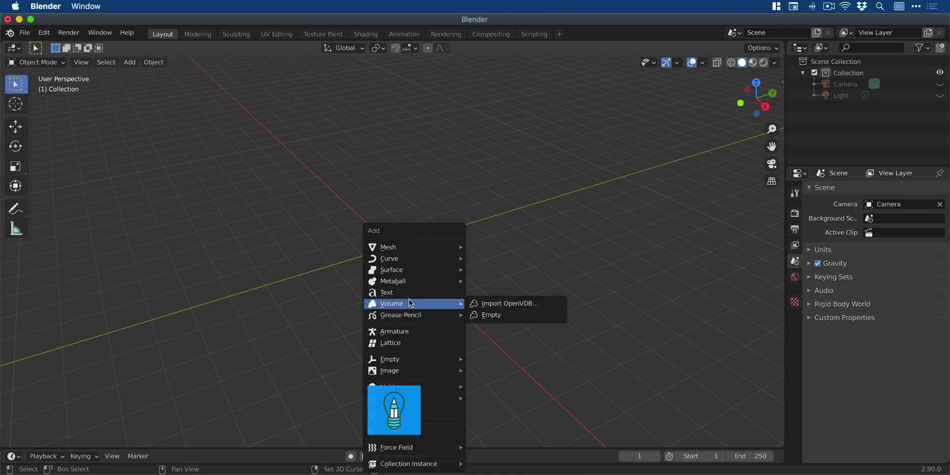
pyautogui.moveTo(438, 254)
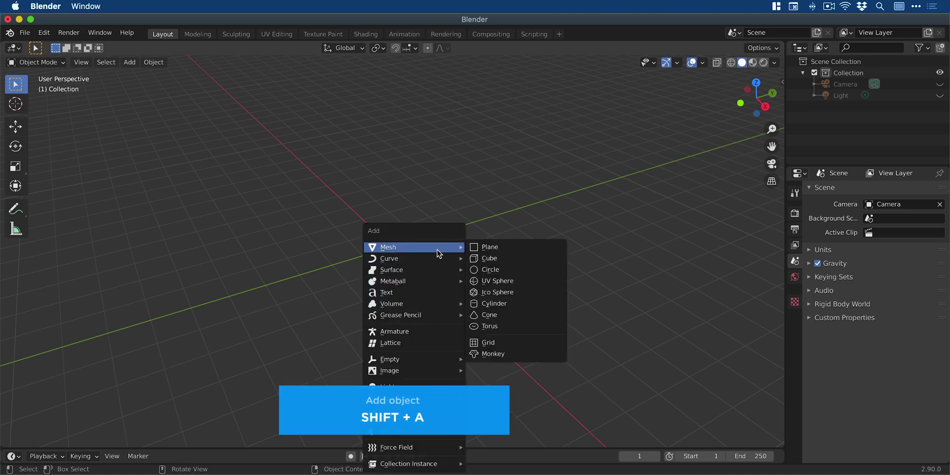
pyautogui.click(510, 247)
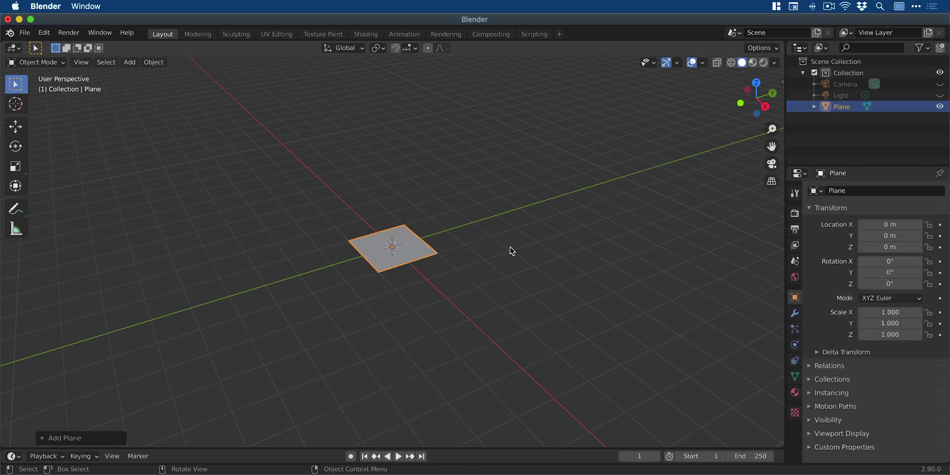
pyautogui.press('s')
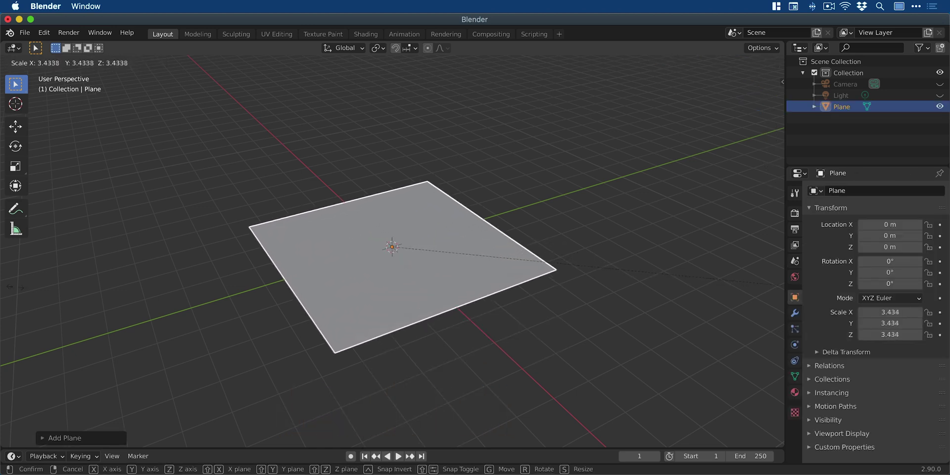
pyautogui.click(192, 310)
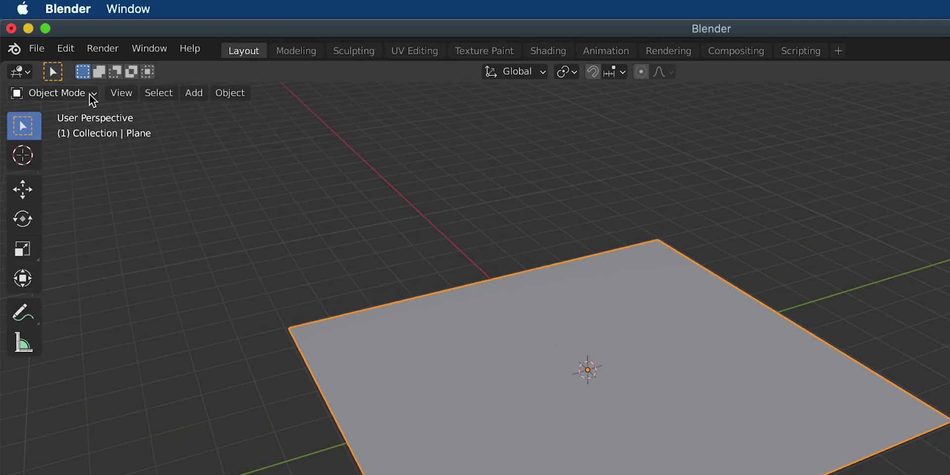
# Step: Switch the plane into Edit Mode and clear its selection
pyautogui.click(59, 63)
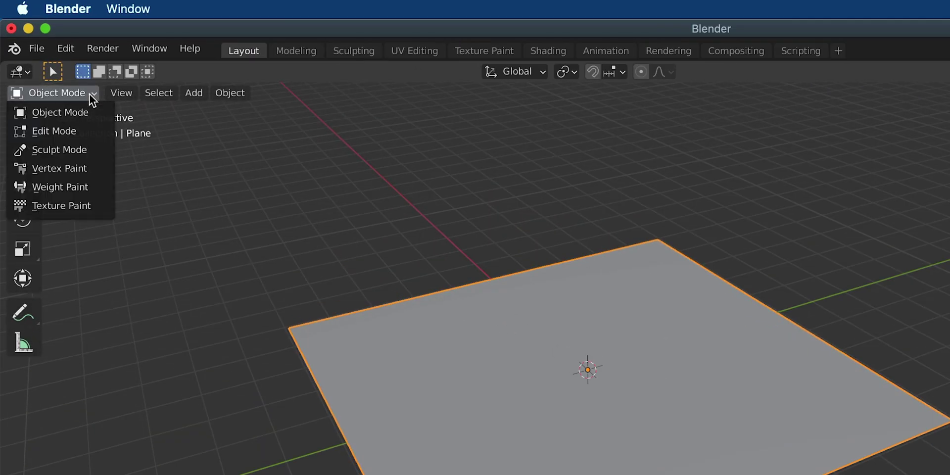
pyautogui.click(57, 130)
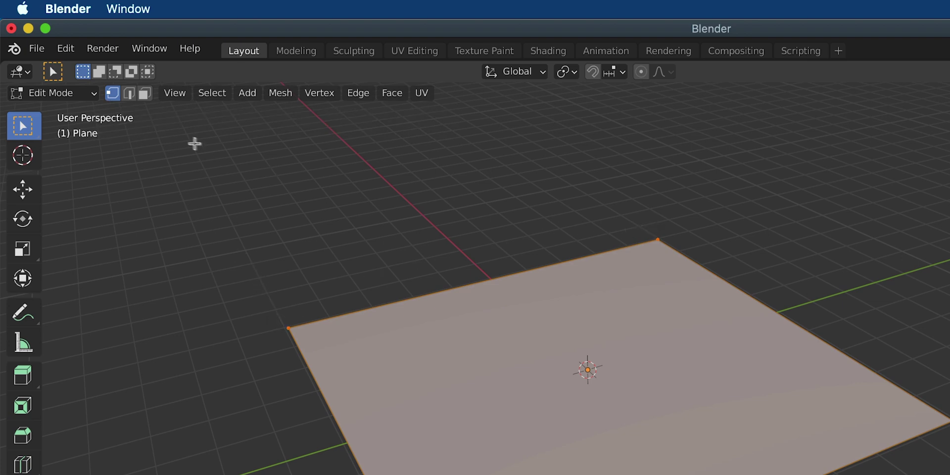
pyautogui.click(131, 95)
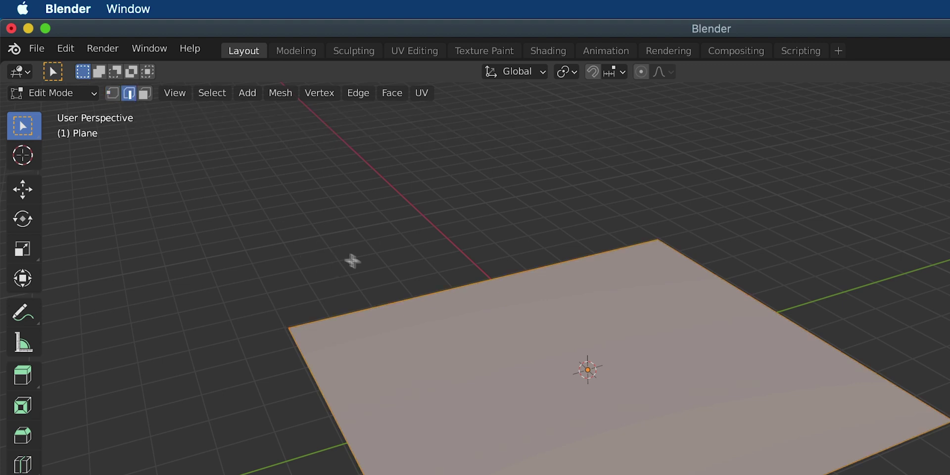
pyautogui.click(372, 305)
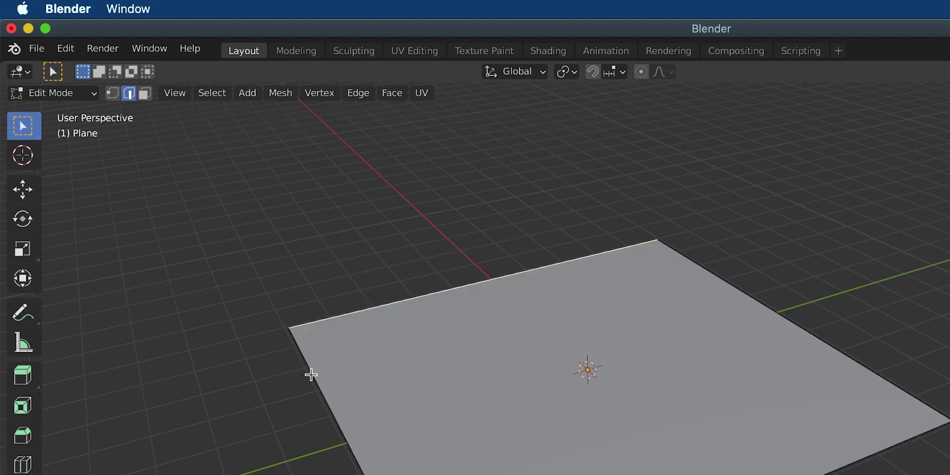
pyautogui.click(150, 95)
pyautogui.click(410, 393)
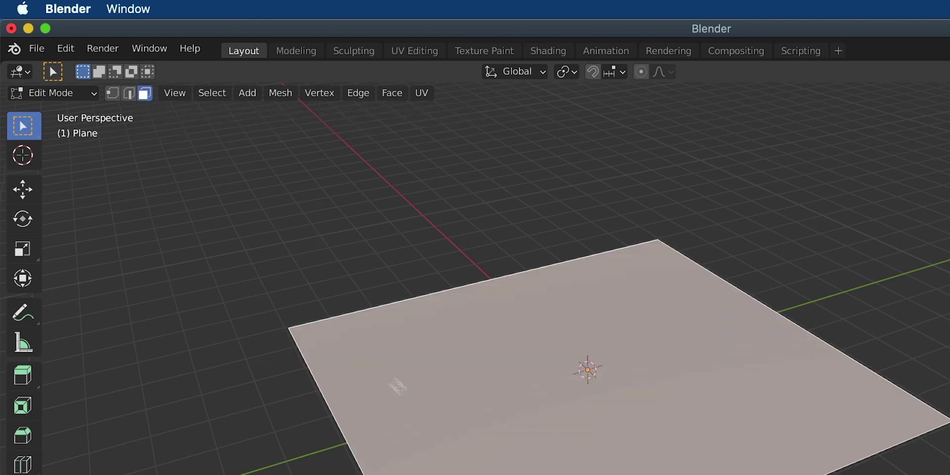
pyautogui.click(256, 232)
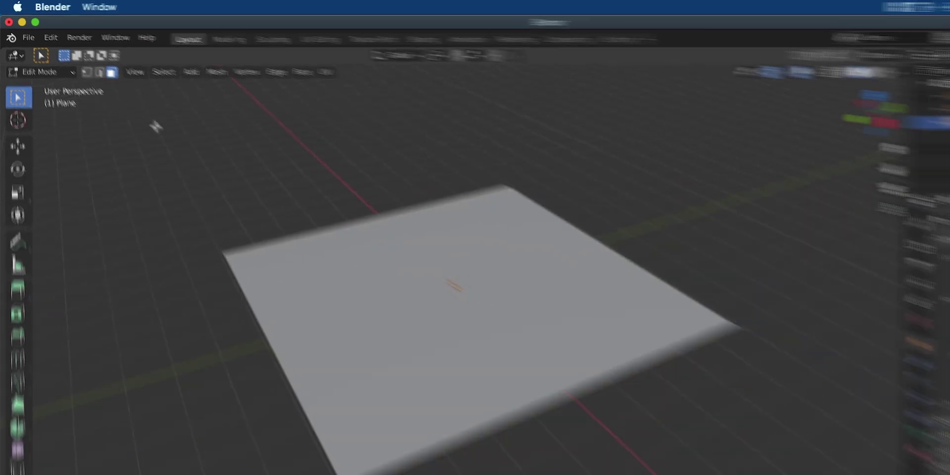
# Step: Switch to edge select and select the plane's back-left edge
pyautogui.press('2')
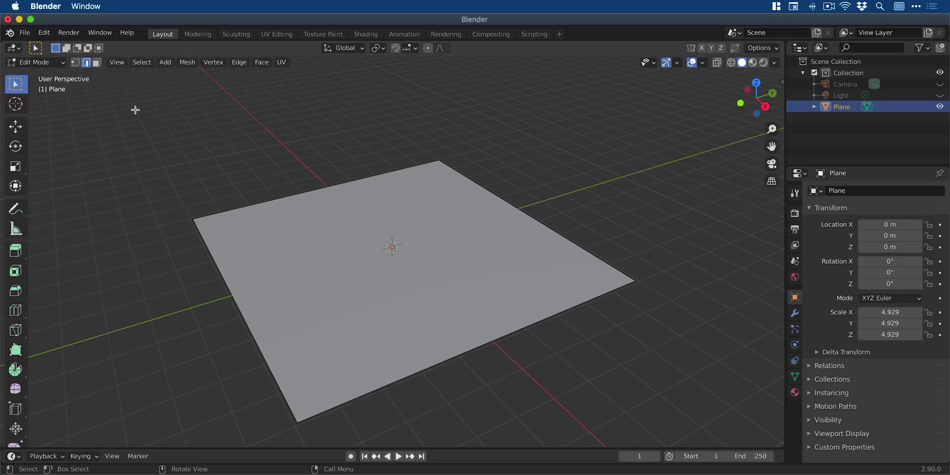
pyautogui.click(243, 206)
pyautogui.hscroll(8, 243, 207)
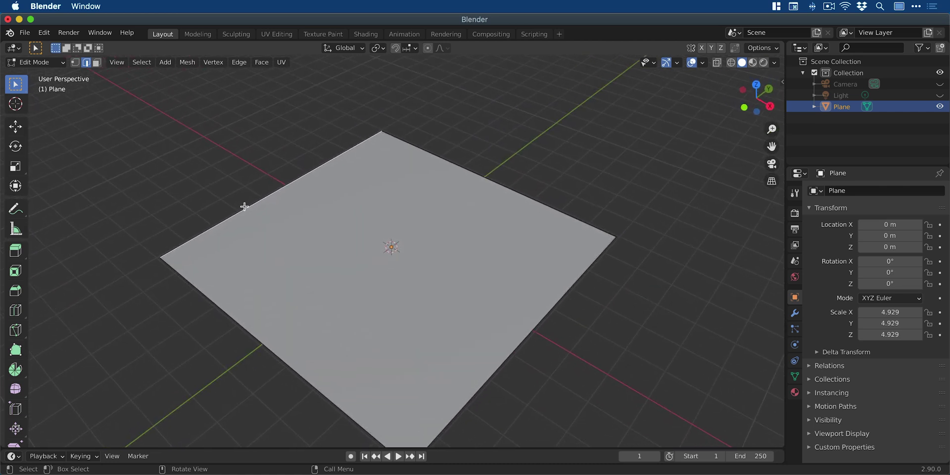
pyautogui.keyDown('ctrl'); pyautogui.scroll(-5, 245, 206); pyautogui.keyUp('ctrl')
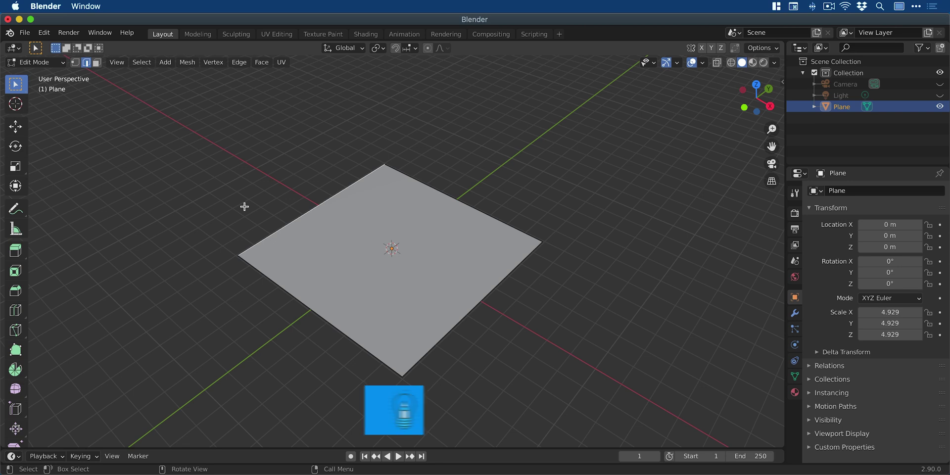
# Step: Extrude the back-left edge straight up along Z about 7.74 m to form the wall
pyautogui.scroll(5, 244, 206)
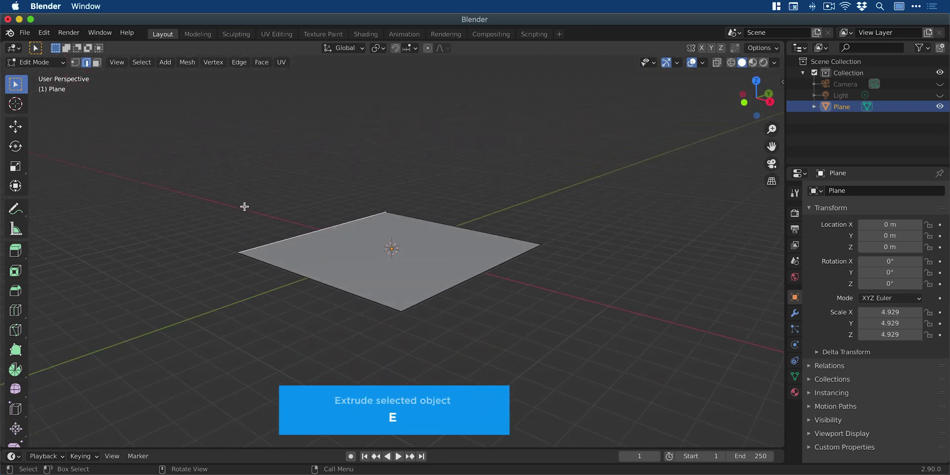
pyautogui.press('e')
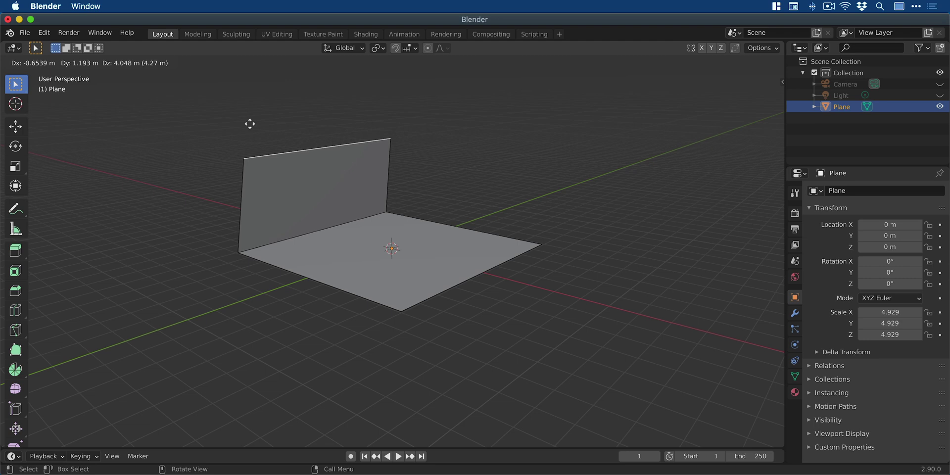
pyautogui.press('z')
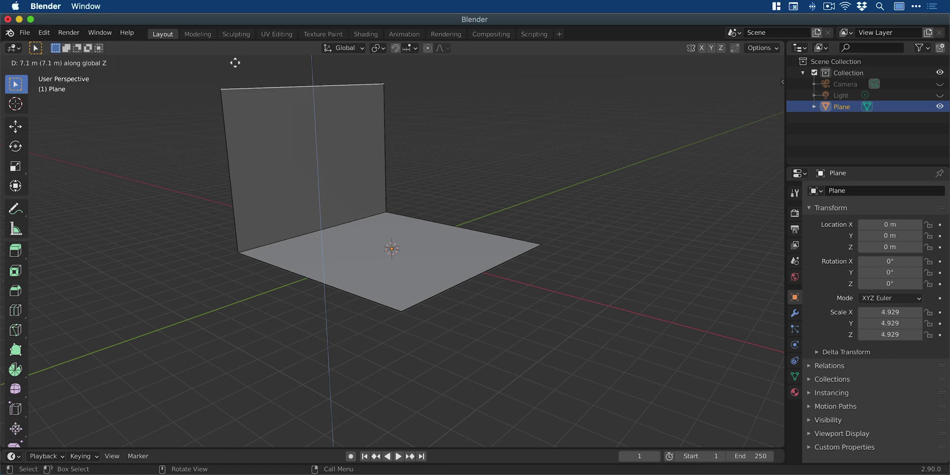
pyautogui.click(231, 440)
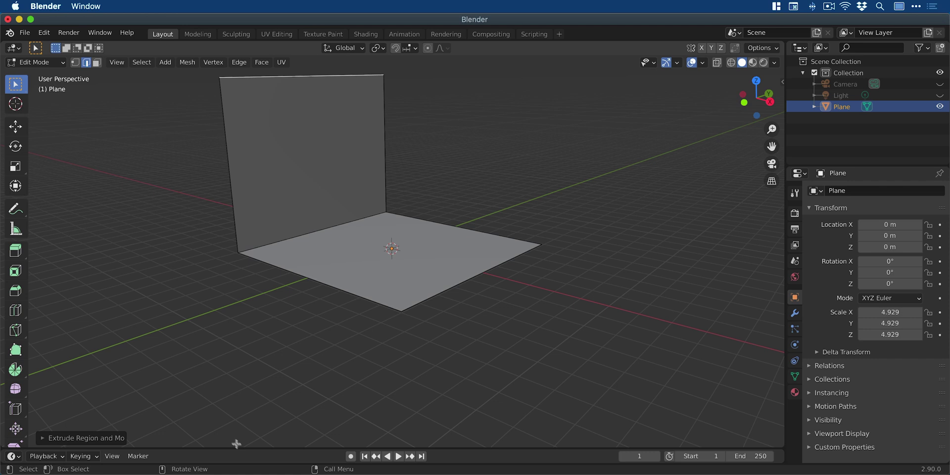
# Step: Move the floor's front edge about 4.6 m along X to lengthen the floor
pyautogui.click(434, 296)
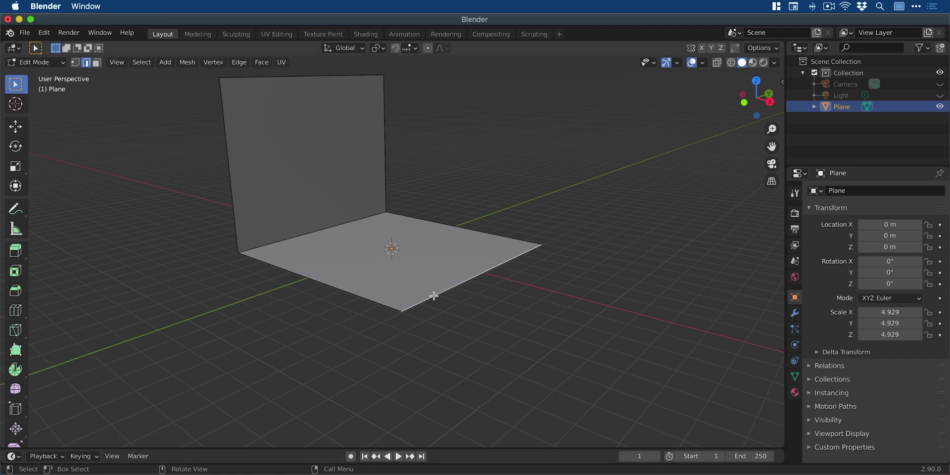
pyautogui.press('e')
pyautogui.press('x')
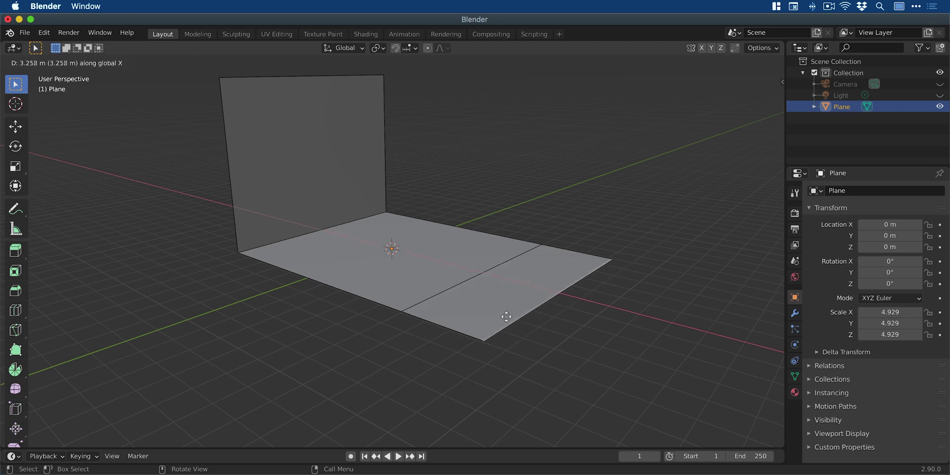
pyautogui.click(525, 319)
pyautogui.hotkey('ctrl', 'z')
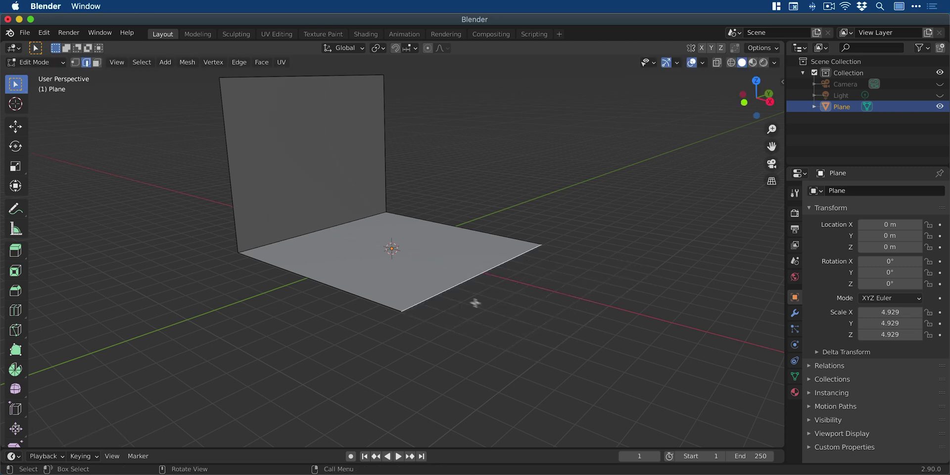
pyautogui.press('g')
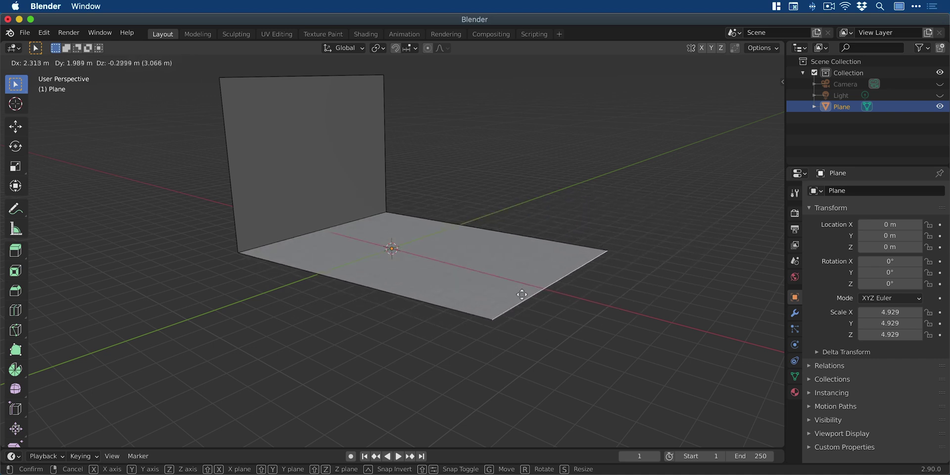
pyautogui.press('x')
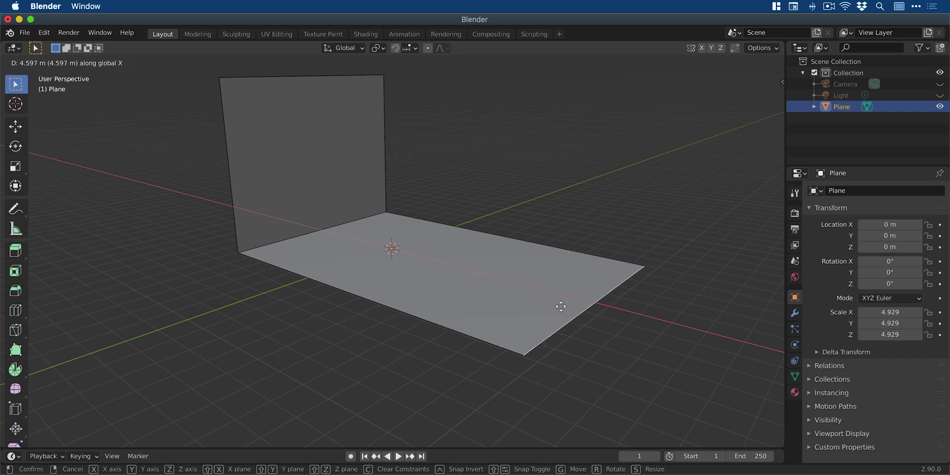
pyautogui.click(560, 306)
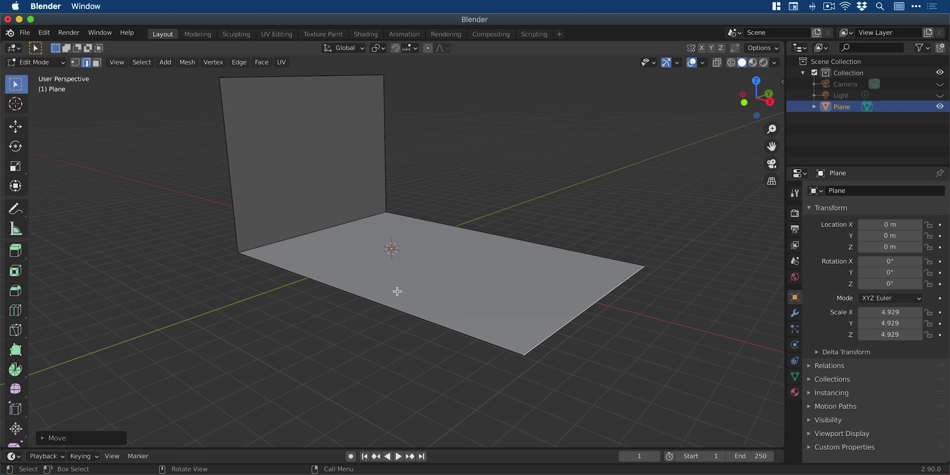
# Step: Bevel the wall-to-floor corner edge into a 0.519 m wide curve
pyautogui.click(309, 233)
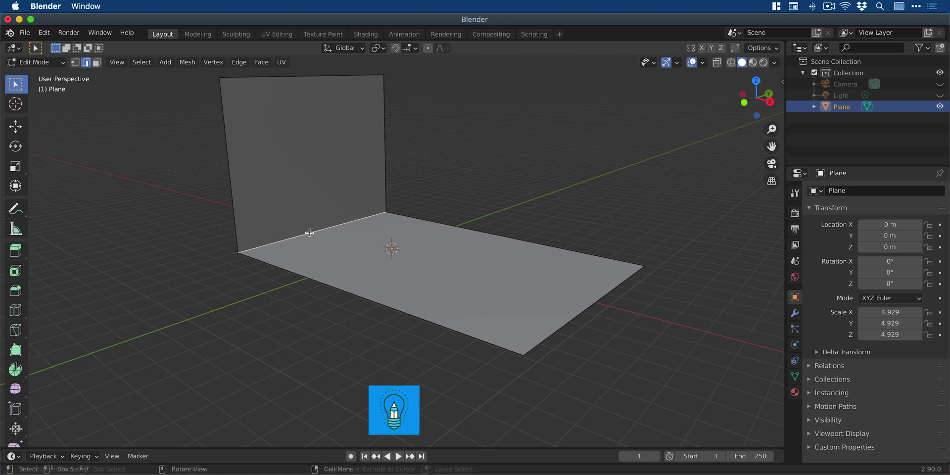
pyautogui.hotkey('ctrl', 'b')
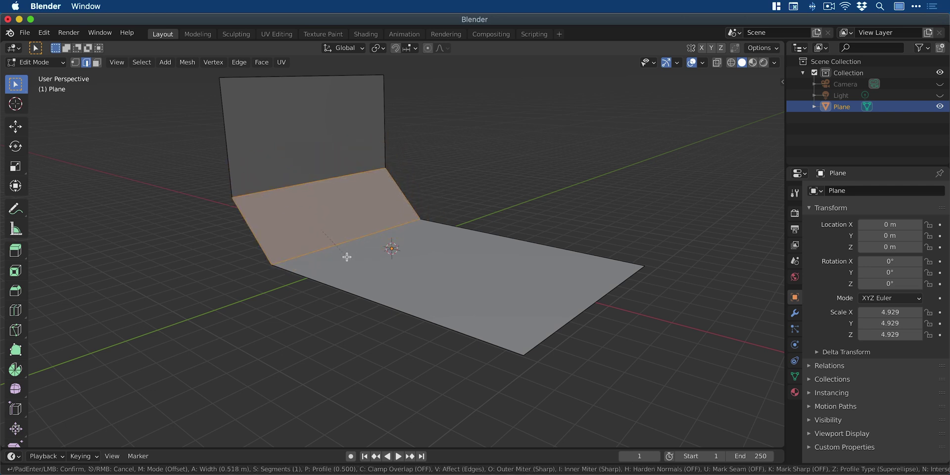
pyautogui.scroll(7, 347, 257)
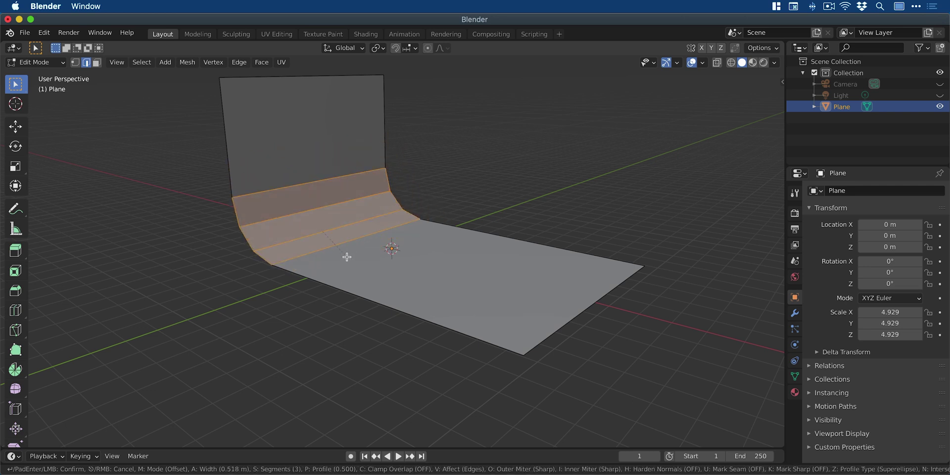
pyautogui.scroll(-5, 347, 257)
pyautogui.scroll(6, 347, 257)
pyautogui.scroll(20, 347, 257)
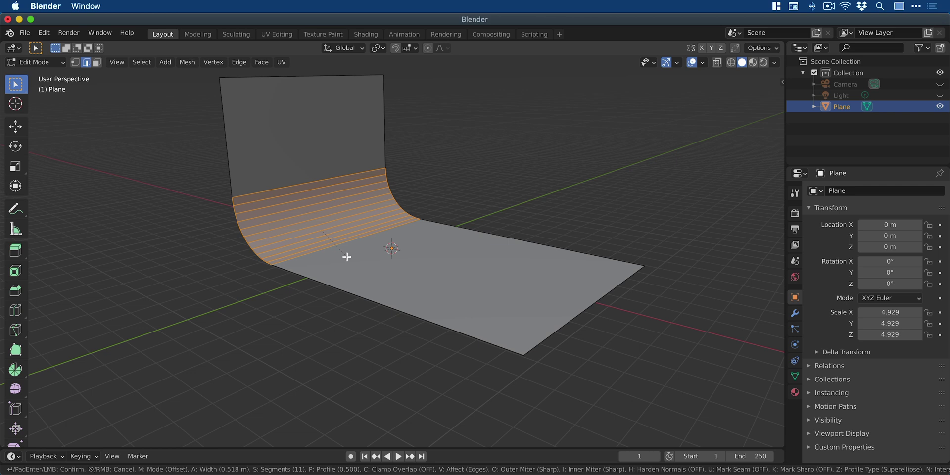
pyautogui.scroll(10, 347, 257)
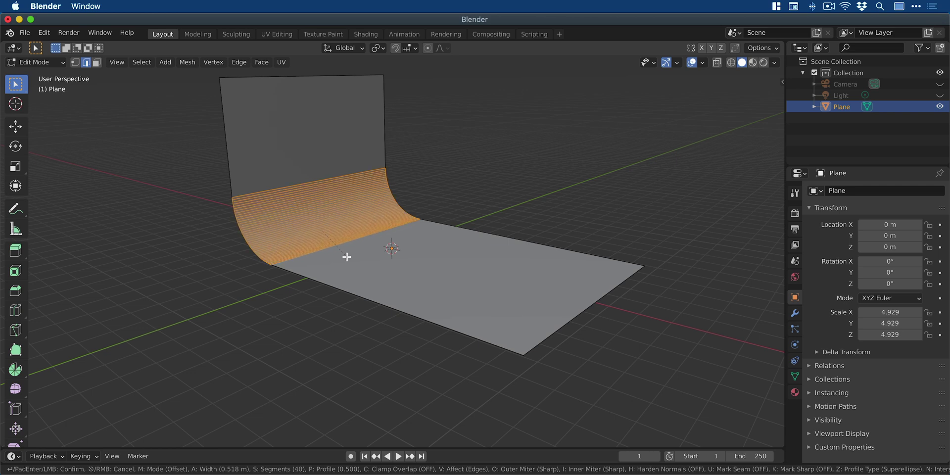
pyautogui.scroll(7, 346, 257)
pyautogui.scroll(-20, 347, 257)
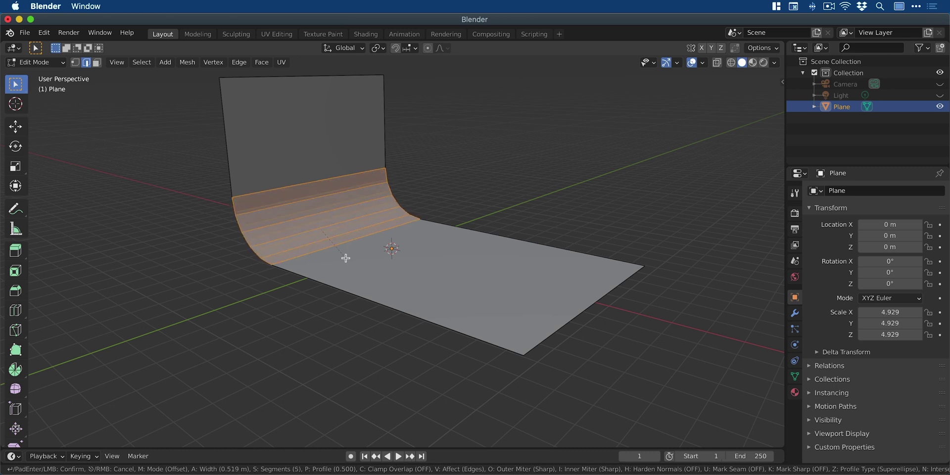
pyautogui.scroll(7, 346, 258)
pyautogui.scroll(6, 345, 258)
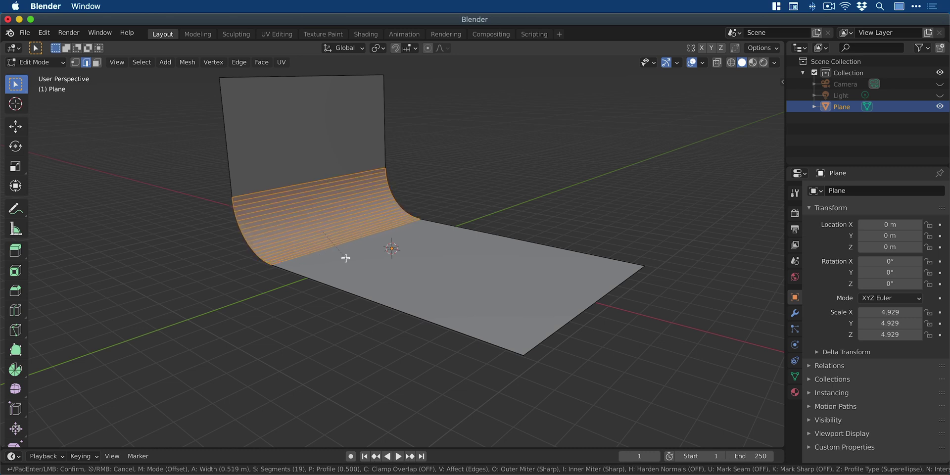
pyautogui.scroll(2, 346, 258)
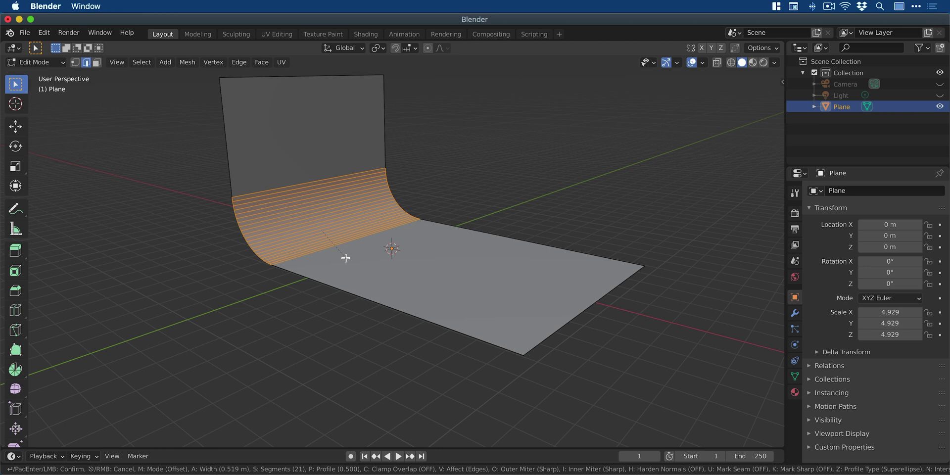
pyautogui.click(345, 258)
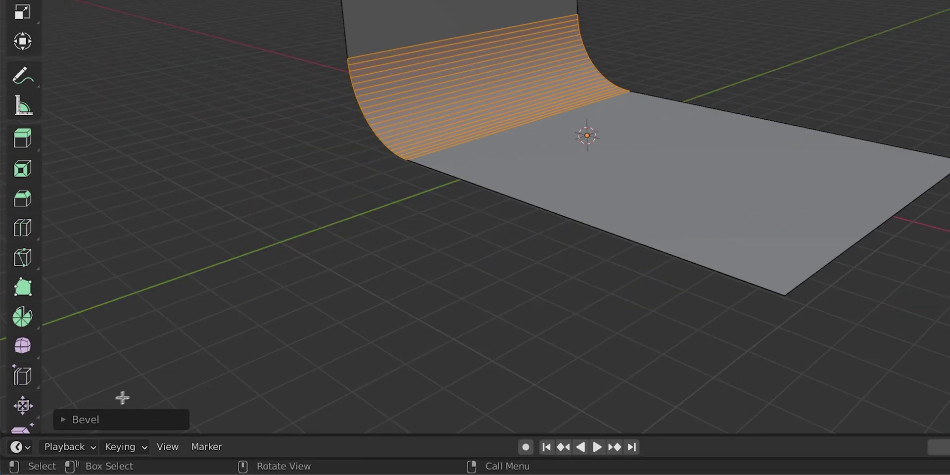
# Step: Raise the bevel to 23 segments for a smooth curve and deselect the edges
pyautogui.click(61, 418)
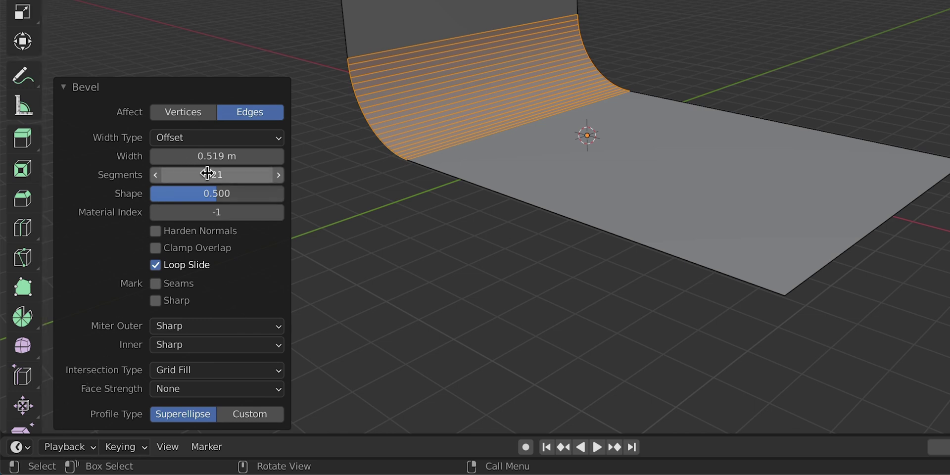
pyautogui.moveTo(208, 172)
pyautogui.mouseDown()
pyautogui.moveTo(132, 172)
pyautogui.moveTo(262, 172)
pyautogui.moveTo(208, 174)
pyautogui.mouseUp()
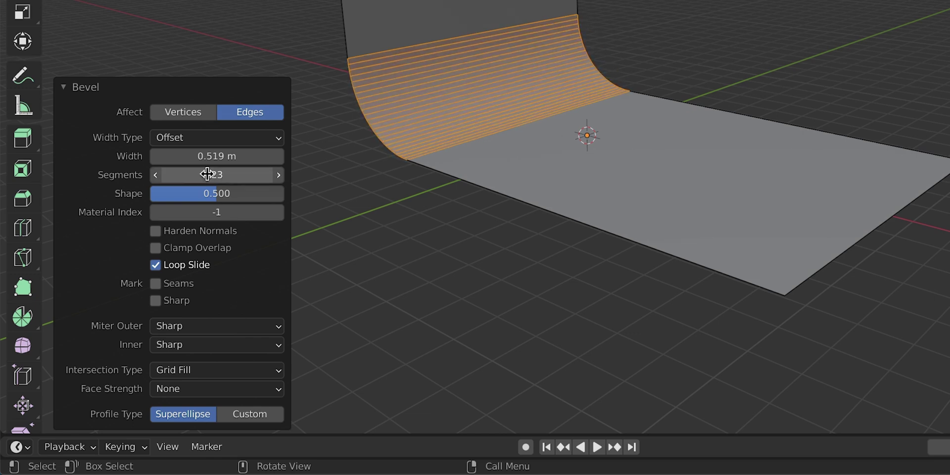
pyautogui.click(456, 239)
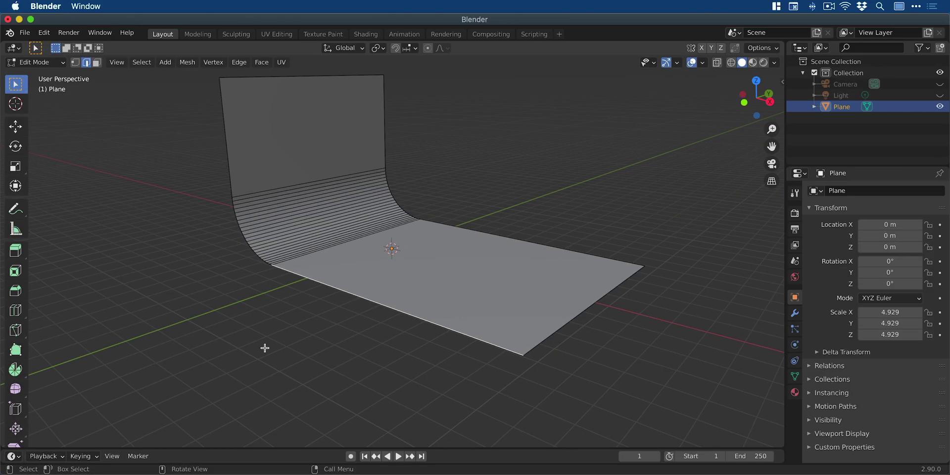
# Step: Return the backdrop to Object Mode and apply Shade Smooth
pyautogui.click(30, 62)
pyautogui.click(57, 76)
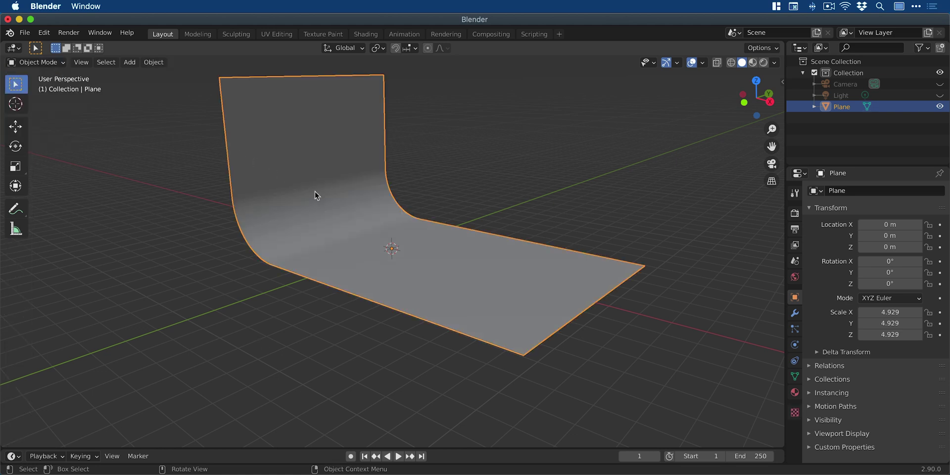
pyautogui.rightClick(326, 205)
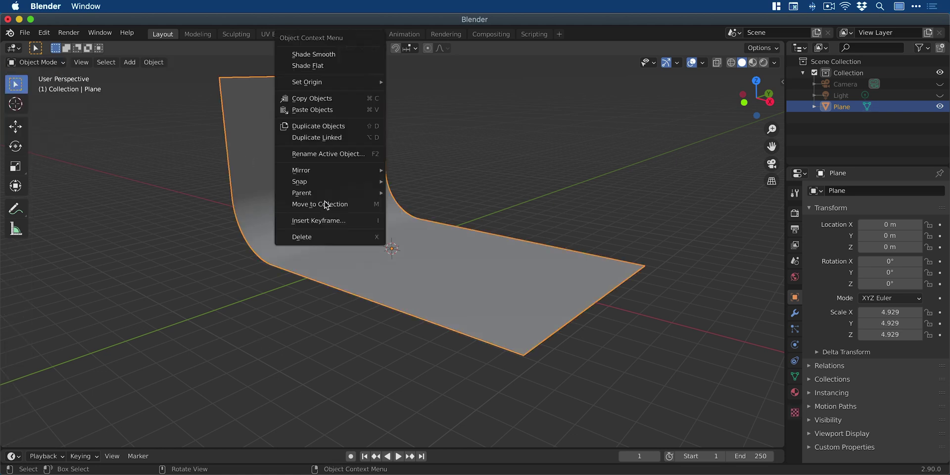
pyautogui.click(300, 55)
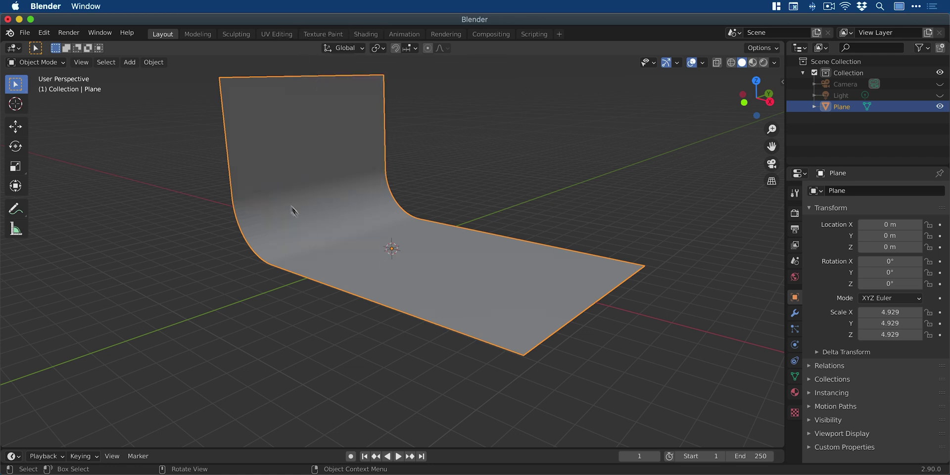
pyautogui.hscroll(-10, 447, 269)
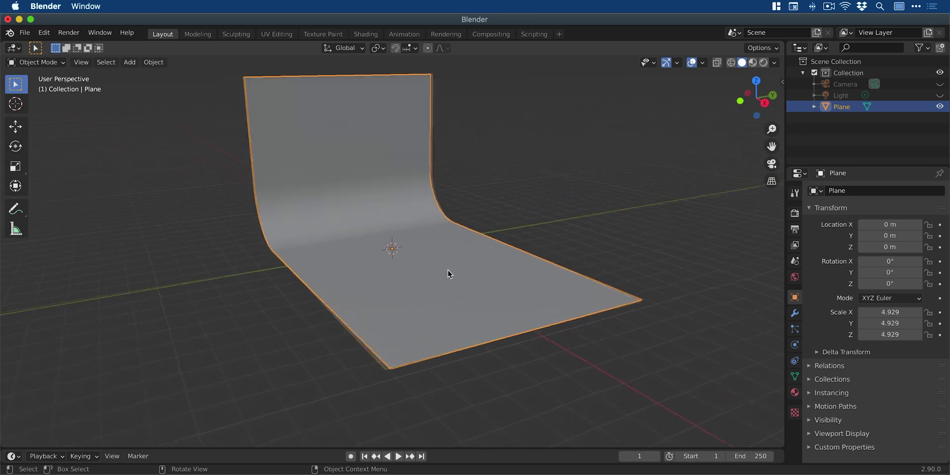
pyautogui.hscroll(-5, 444, 270)
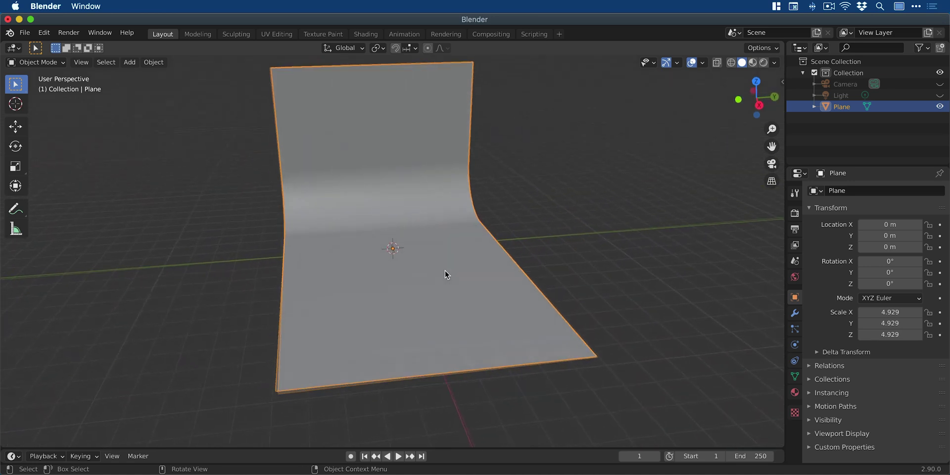
# Step: Scale the backdrop by 2 along global Y to 4.929, 9.858, 4.929
pyautogui.press('s')
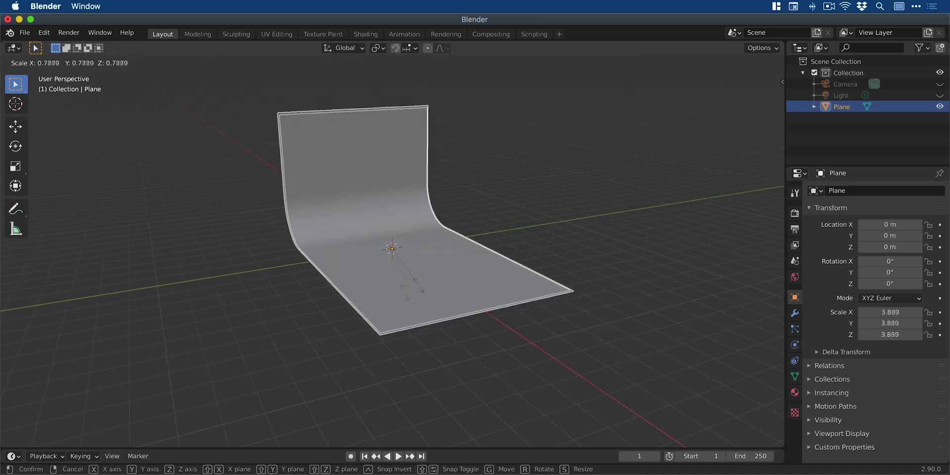
pyautogui.press('y')
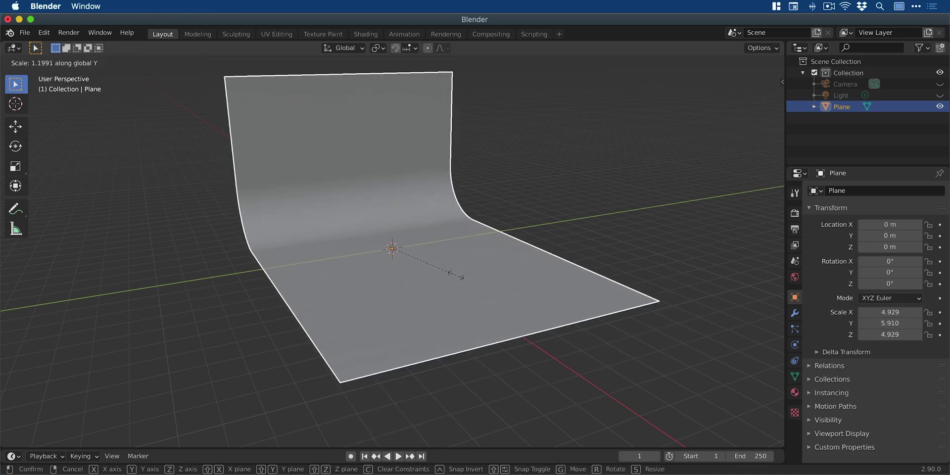
pyautogui.click(507, 251)
pyautogui.hscroll(-10, 297, 262)
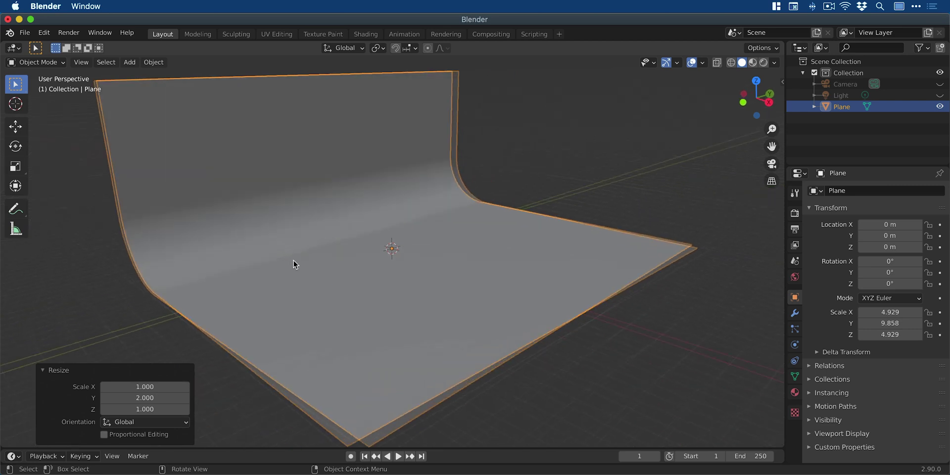
pyautogui.hscroll(-5, 292, 260)
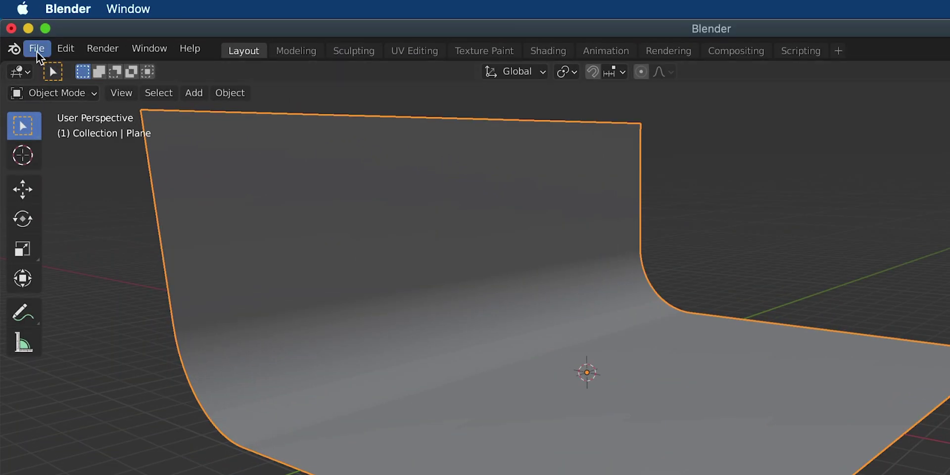
# Step: Open the STL export settings for the backdrop, then switch to Adobe Dimension
pyautogui.click(37, 50)
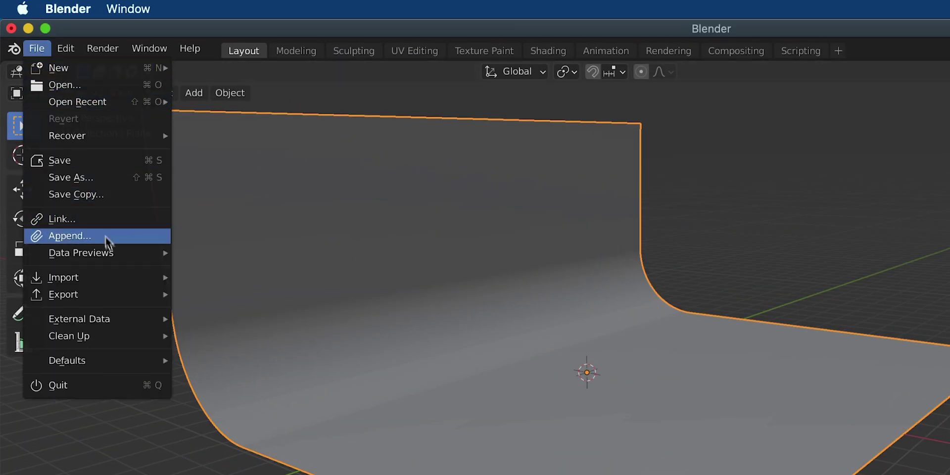
pyautogui.moveTo(116, 294)
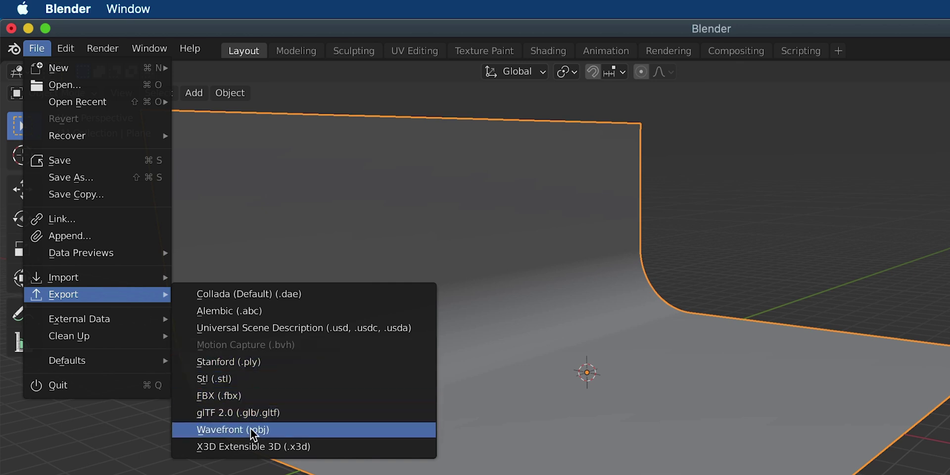
pyautogui.click(298, 379)
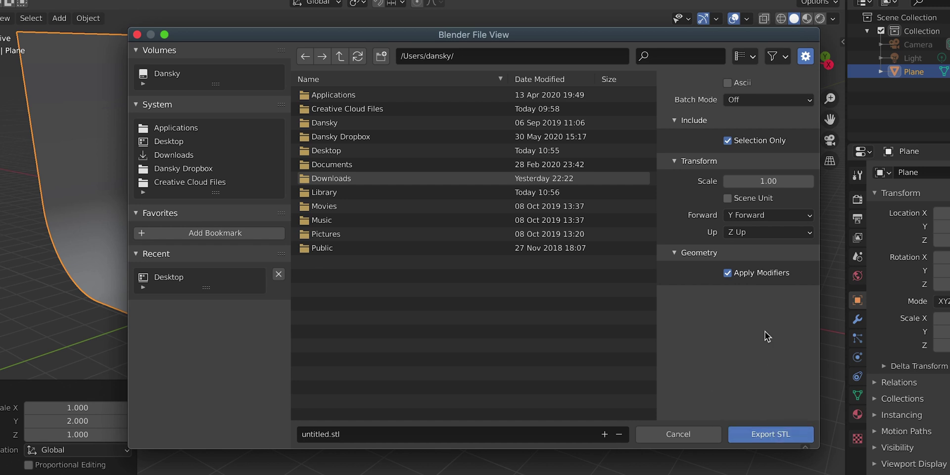
pyautogui.press('super+Tab')
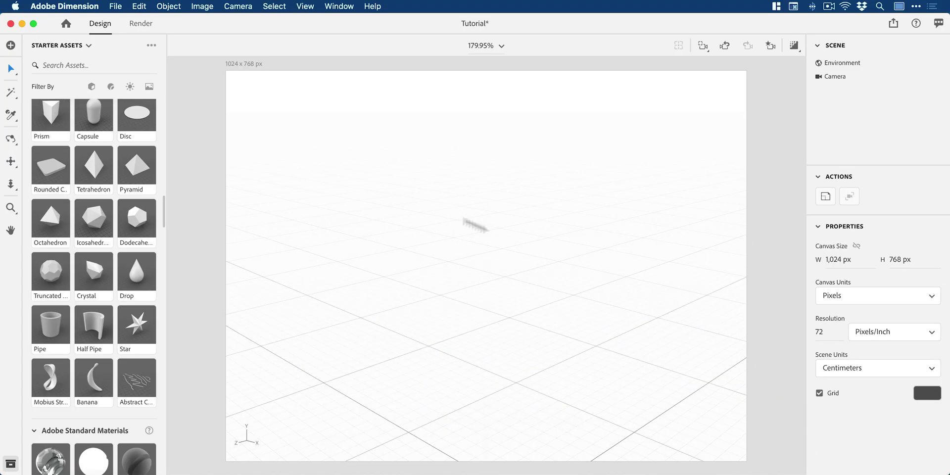
# Step: Import Backdrop.stl as a 3D model into the Tutorial scene, where it appears as body
pyautogui.click(115, 5)
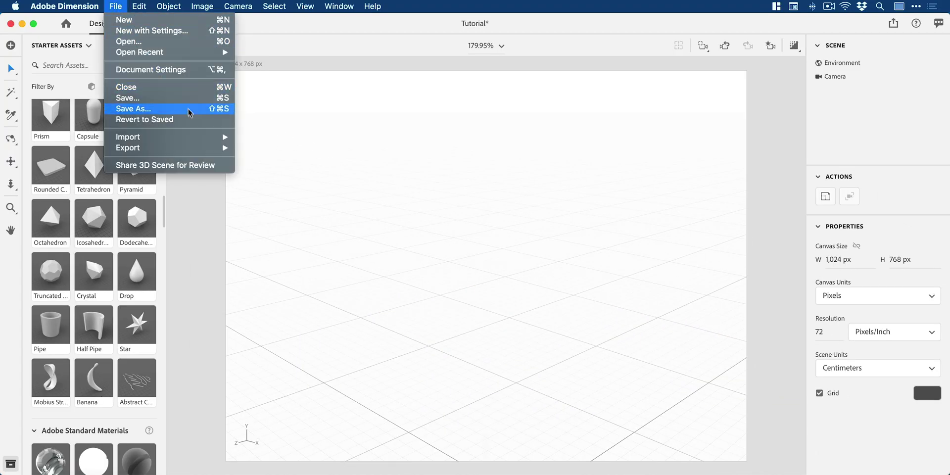
pyautogui.moveTo(195, 138)
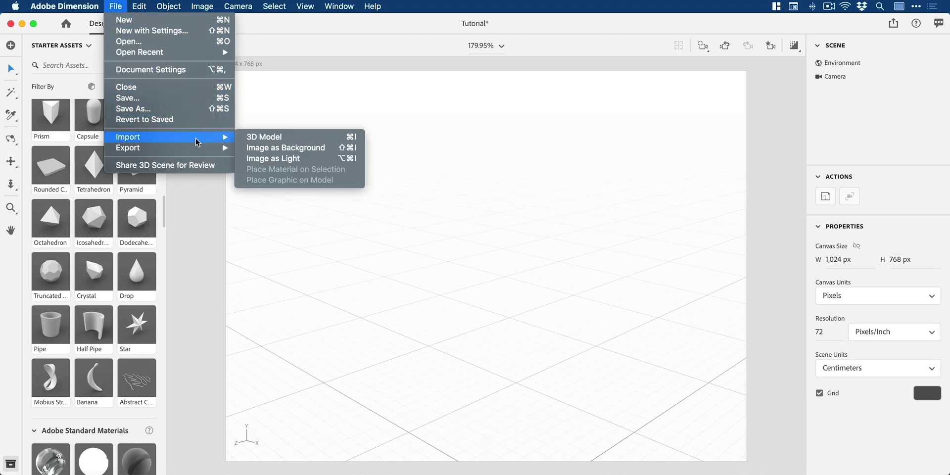
pyautogui.click(299, 137)
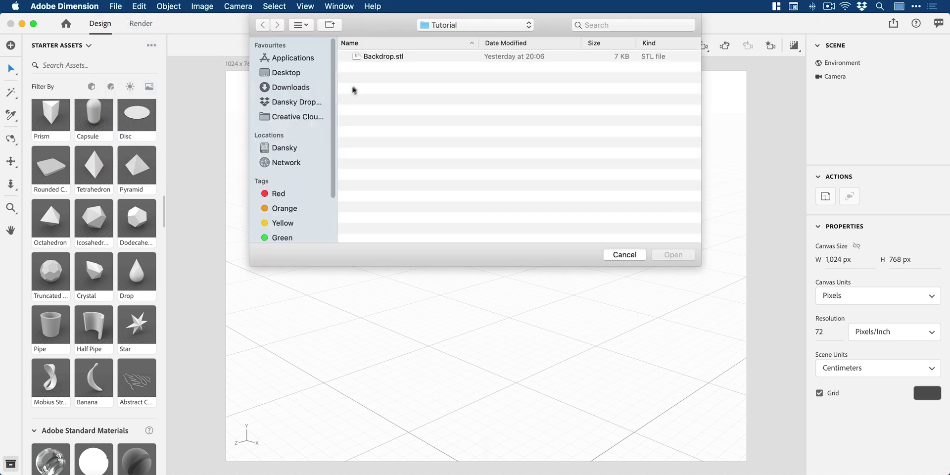
pyautogui.doubleClick(385, 55)
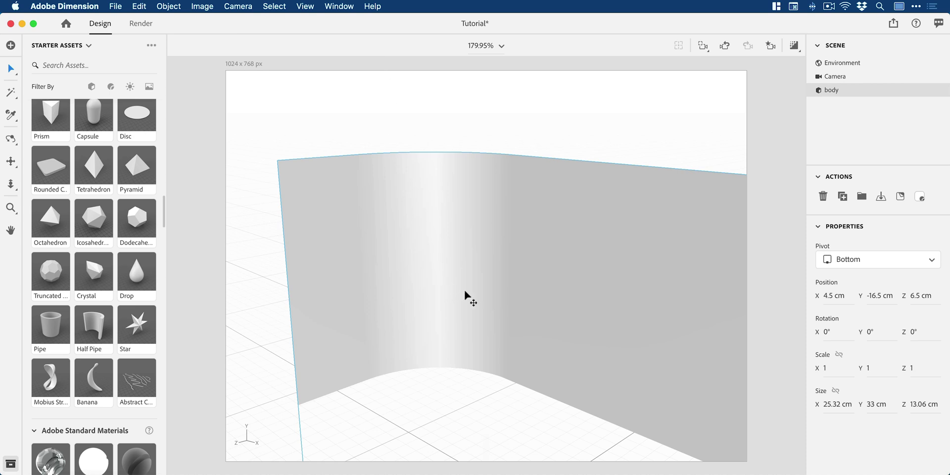
pyautogui.scroll(-10, 465, 288)
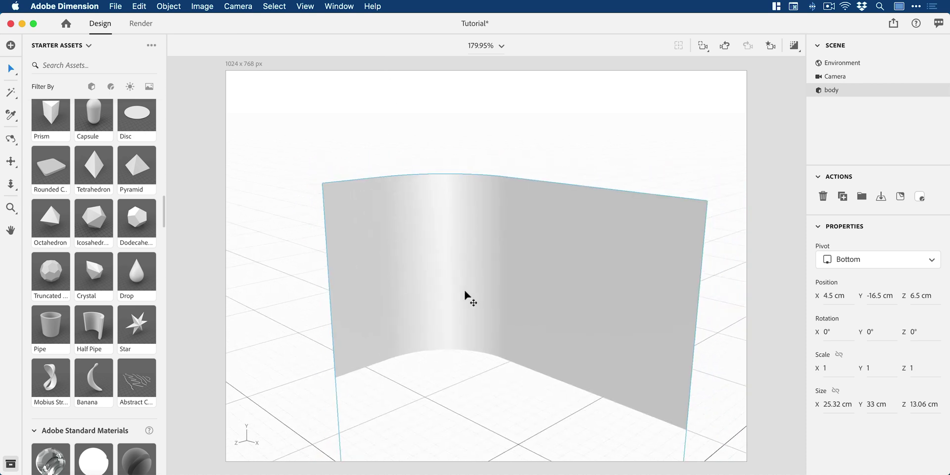
pyautogui.scroll(-3, 464, 288)
pyautogui.scroll(5, 464, 288)
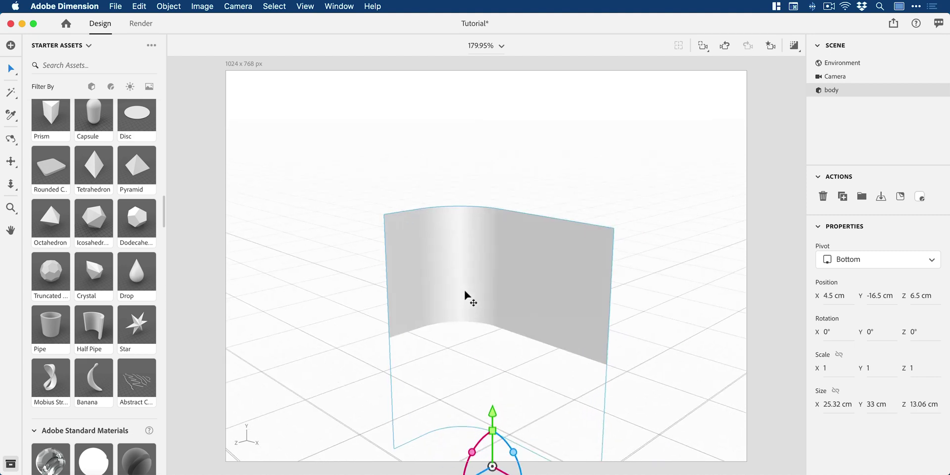
pyautogui.scroll(-3, 464, 287)
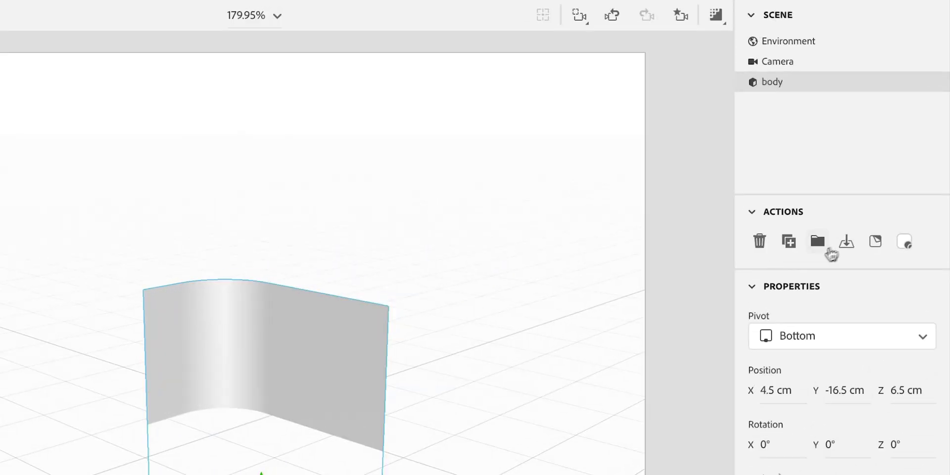
# Step: Rotate the body backdrop about X to 90°, 180°, -180°, rest it on the ground, and frame it
pyautogui.click(847, 247)
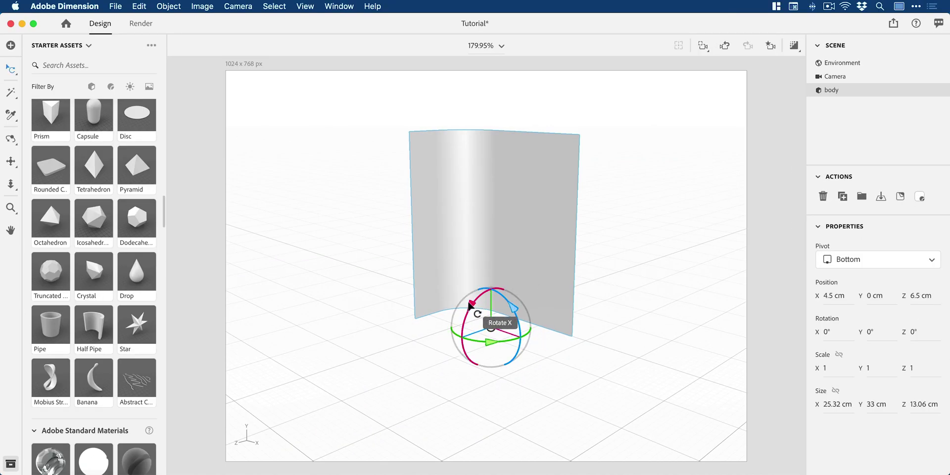
pyautogui.moveTo(473, 309); pyautogui.dragTo(530, 264)
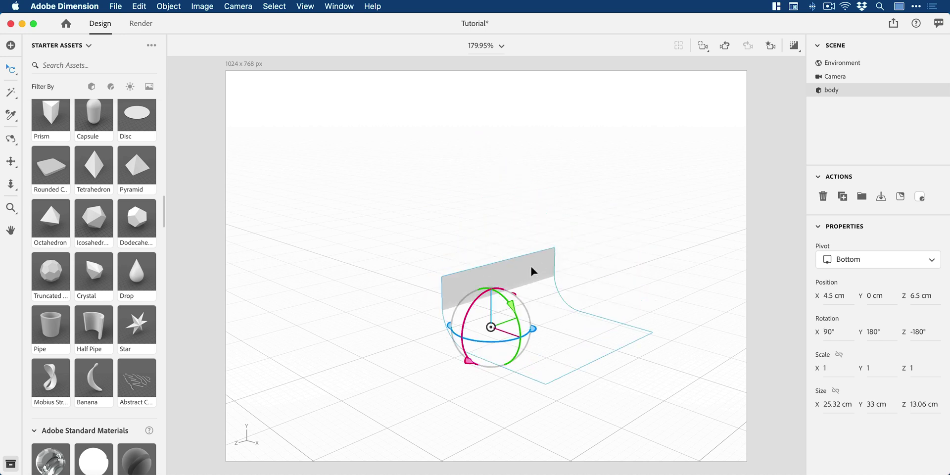
pyautogui.click(881, 199)
pyautogui.press('v')
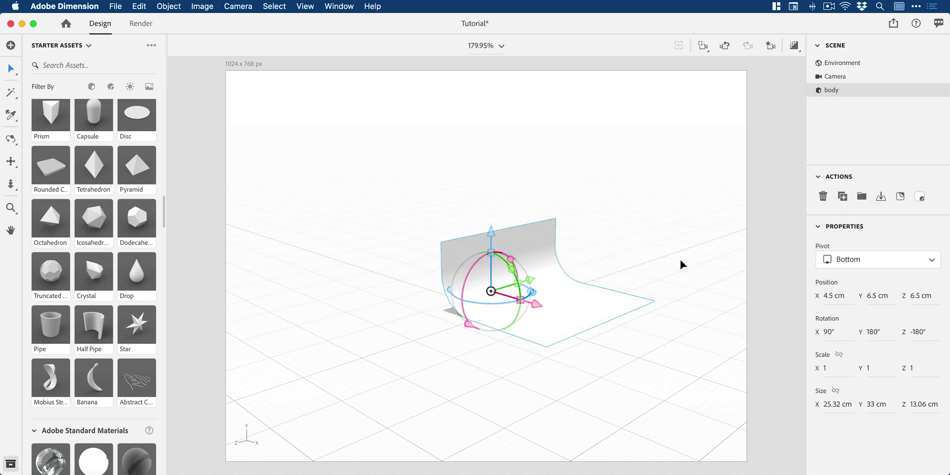
pyautogui.press('f')
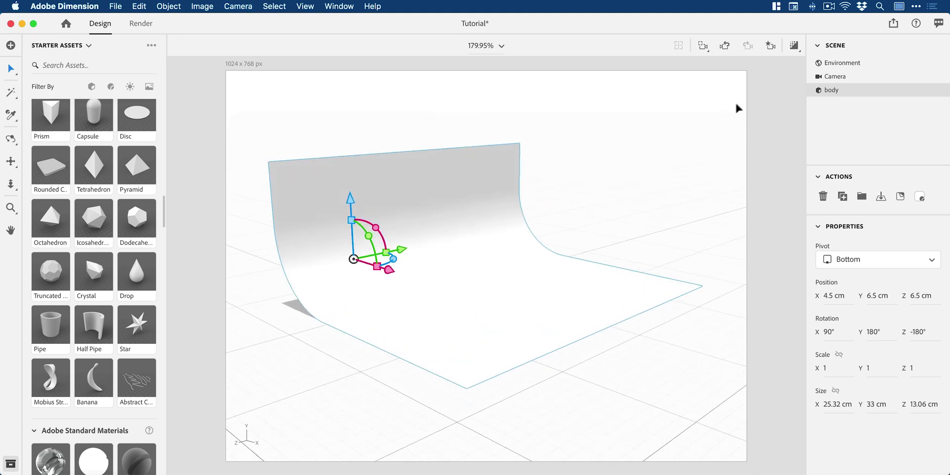
pyautogui.click(768, 108)
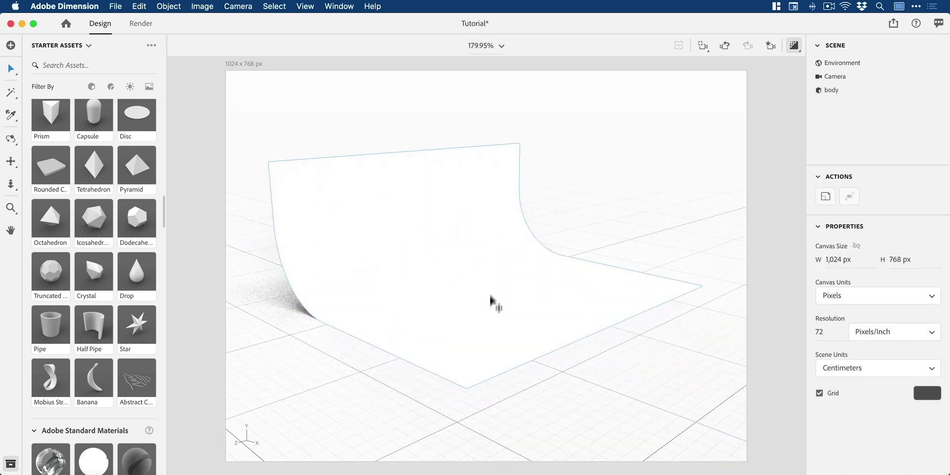
# Step: Drag the Matte material from Starter Assets onto the backdrop, then deselect it
pyautogui.click(110, 86)
pyautogui.scroll(-2, 131, 137)
pyautogui.scroll(2, 132, 137)
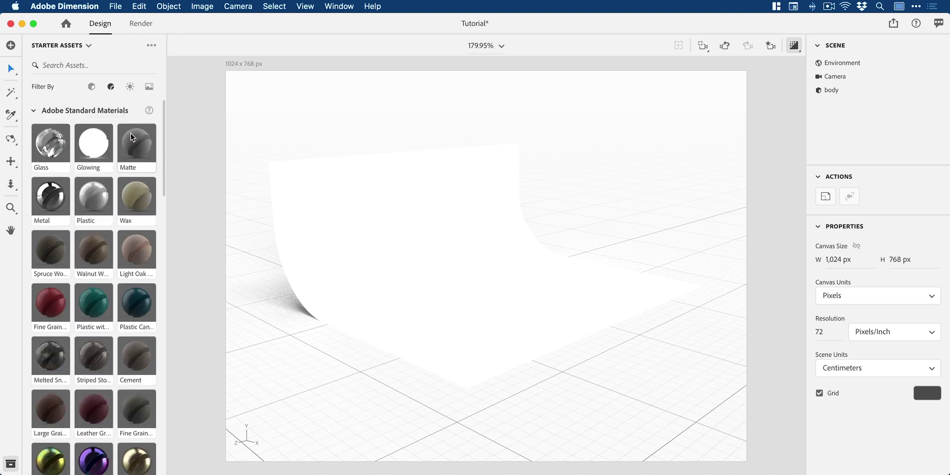
pyautogui.moveTo(134, 142); pyautogui.dragTo(453, 296)
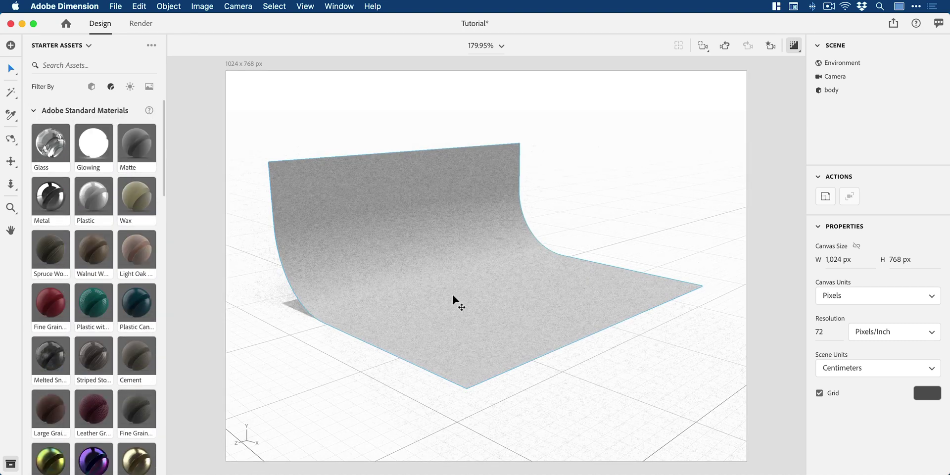
pyautogui.click(767, 185)
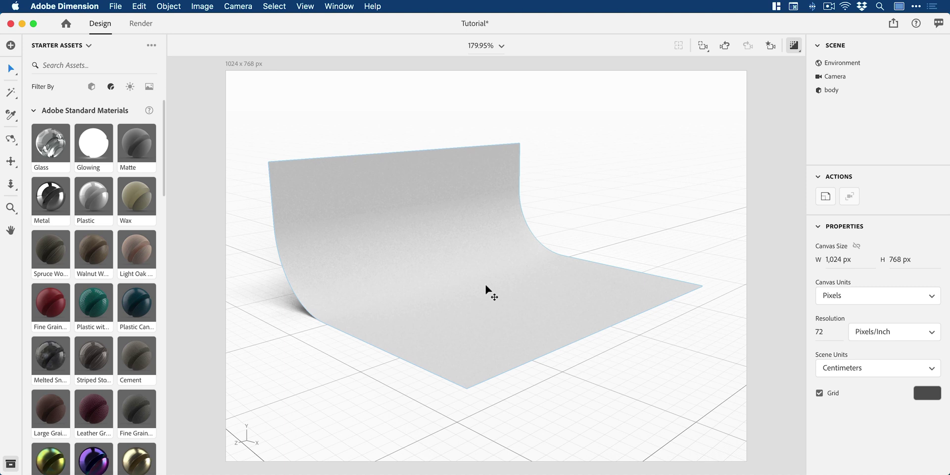
pyautogui.click(91, 87)
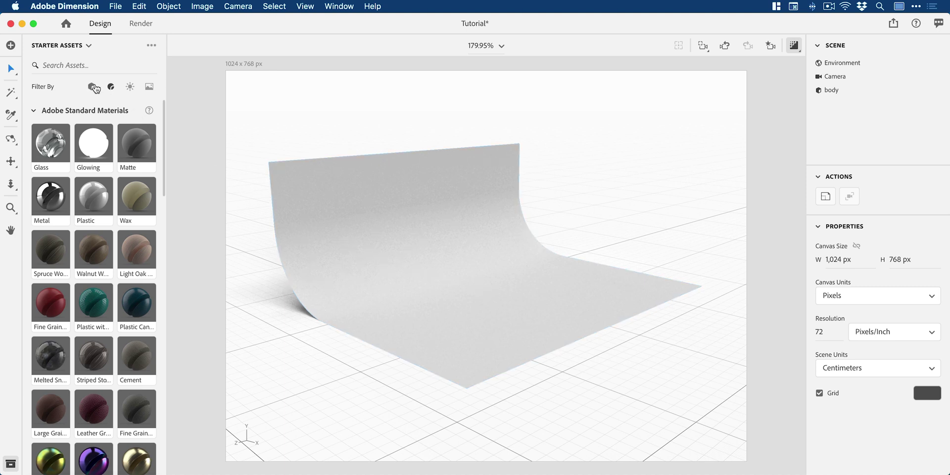
# Step: Place a Coffee Cup on the backdrop, scale it to 0.3, and orbit to view it head-on
pyautogui.moveTo(148, 333); pyautogui.dragTo(532, 308)
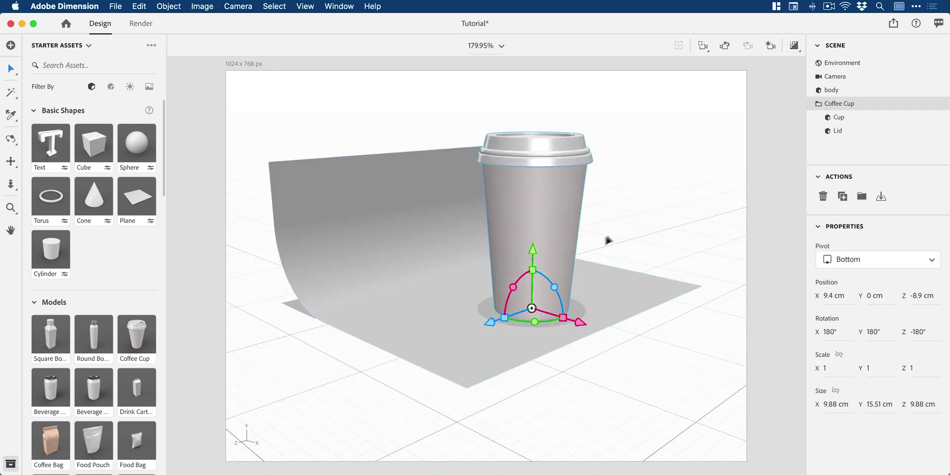
pyautogui.moveTo(530, 251); pyautogui.dragTo(521, 298)
pyautogui.press('f')
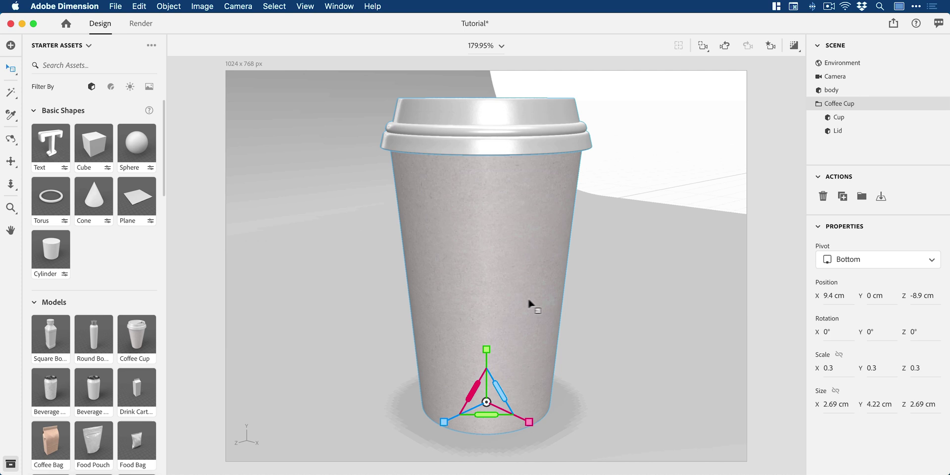
pyautogui.press('1')
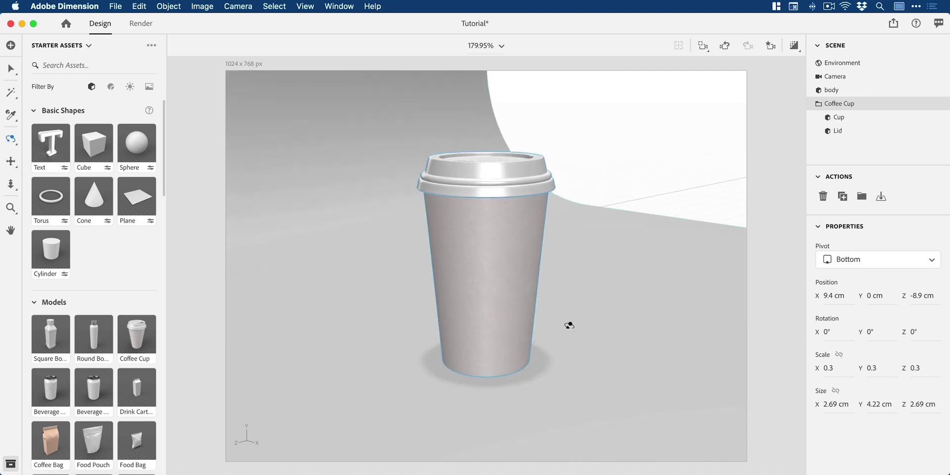
pyautogui.moveTo(568, 324); pyautogui.dragTo(480, 297)
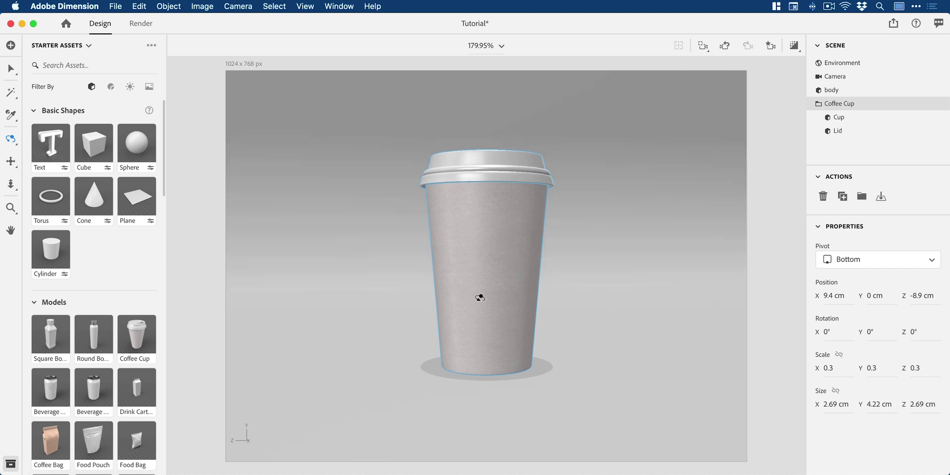
pyautogui.press('v')
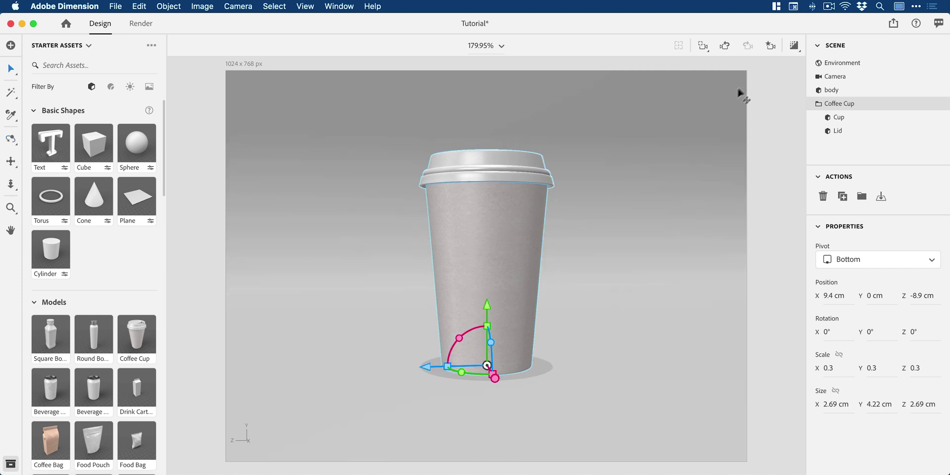
# Step: Turn on the live render preview and deselect the coffee cup
pyautogui.click(794, 46)
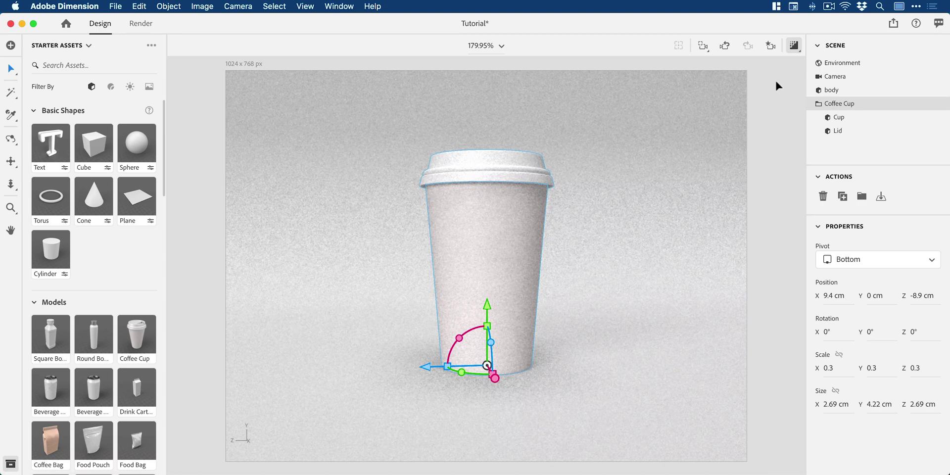
pyautogui.click(776, 83)
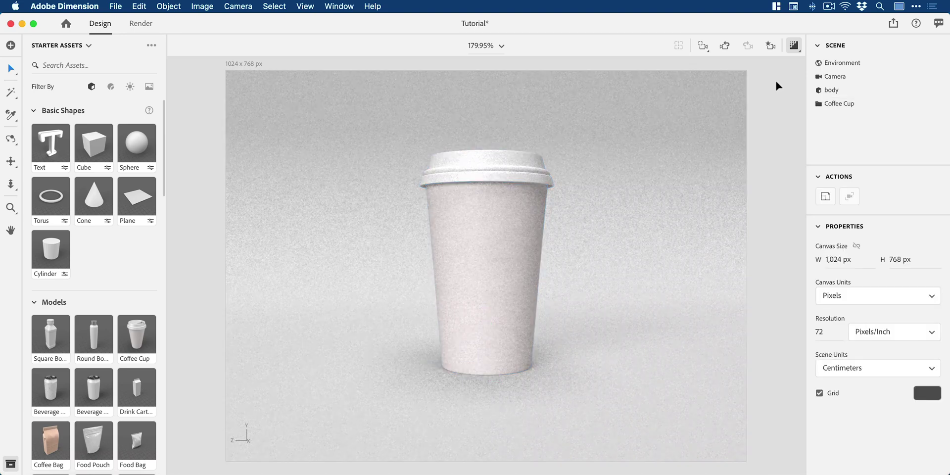